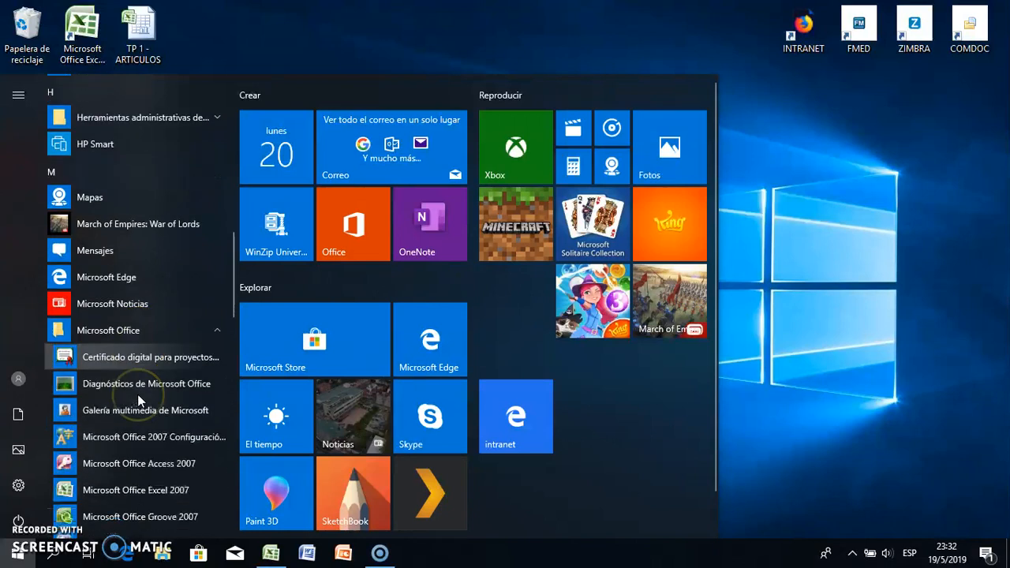
Start Microsoft Office Excel 2007 and practise selecting cells D4 to D6 one by one, row 1, and cell A1
left_click(151, 415)
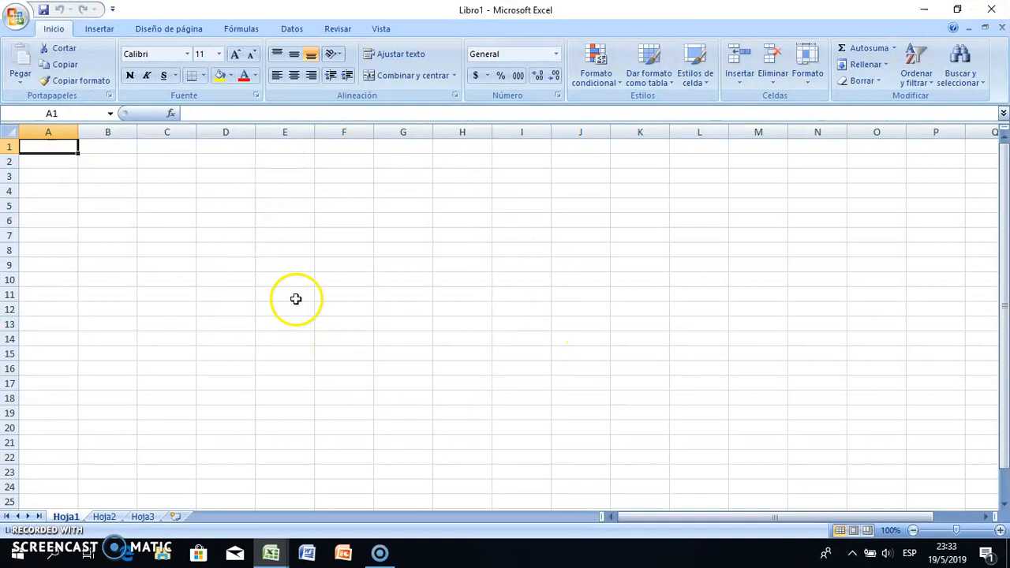
left_click(245, 190)
left_click(237, 205)
left_click(240, 220)
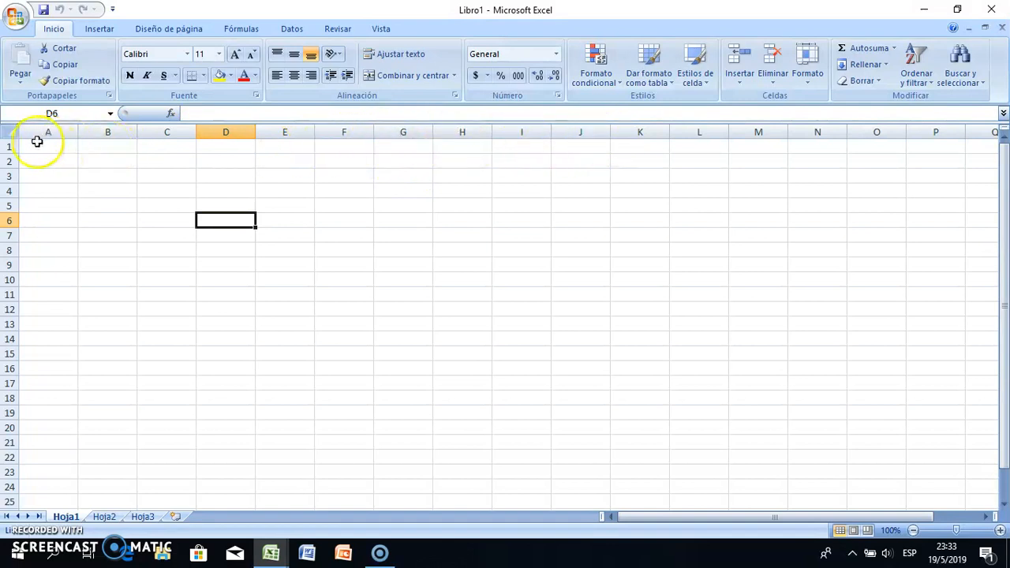
left_click(8, 147)
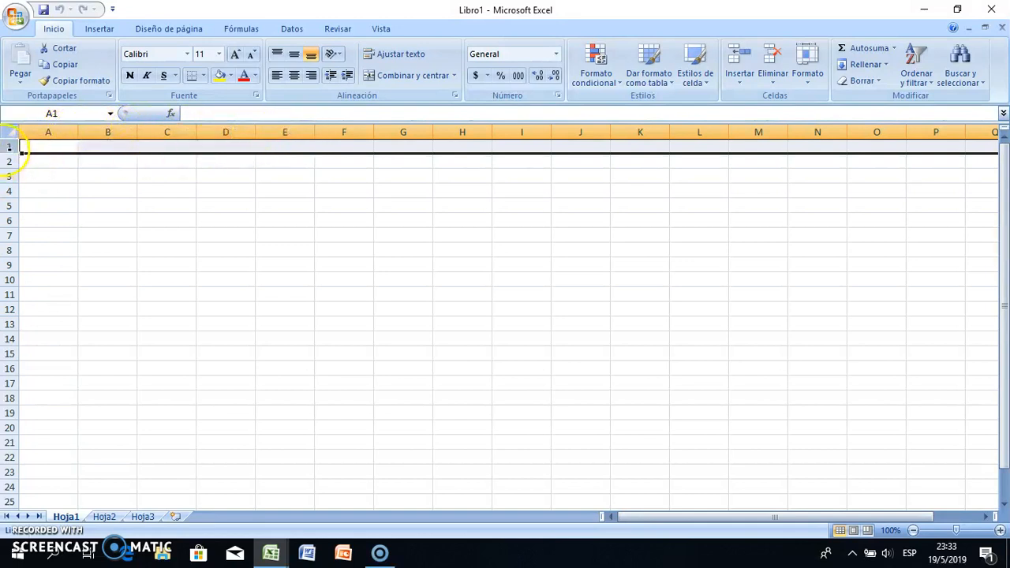
left_click(50, 145)
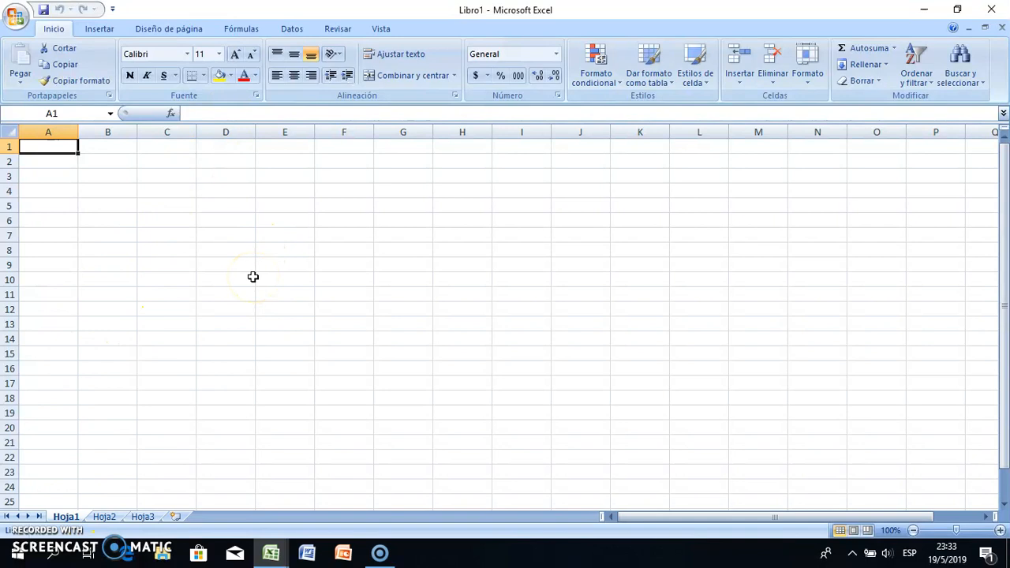
Go to sheet Hoja3 and add three new worksheets after it
left_click(105, 517)
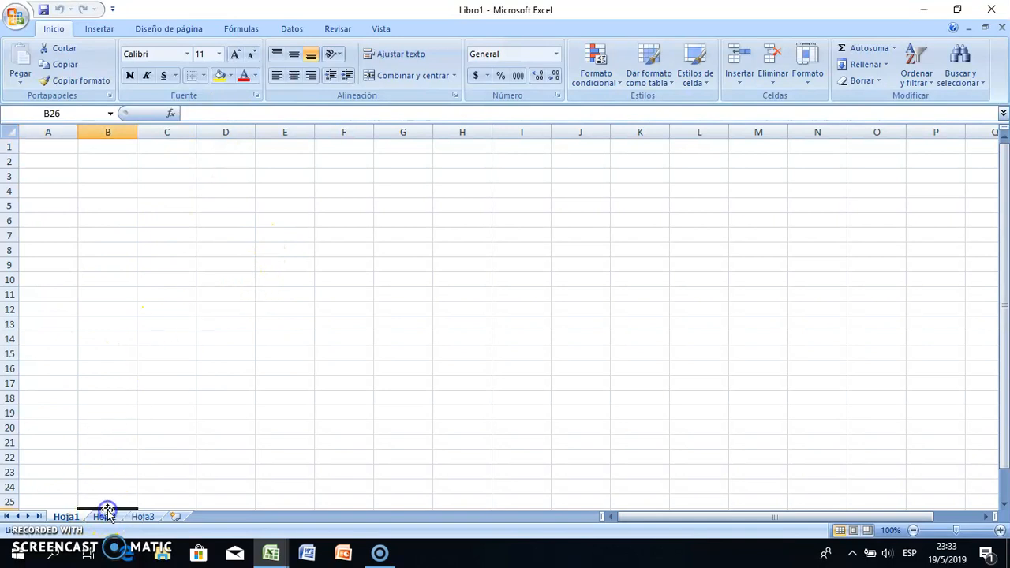
left_click(144, 517)
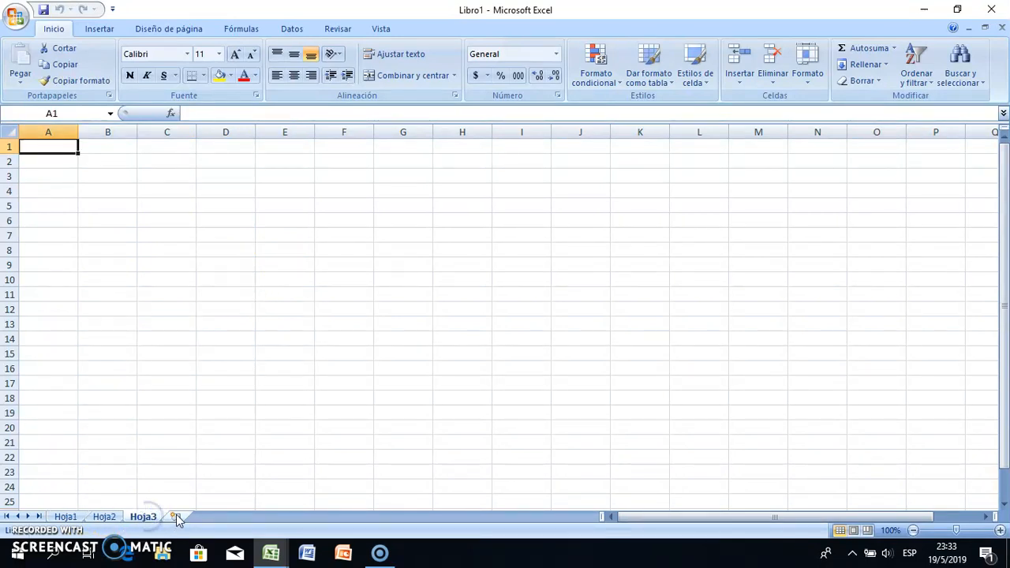
left_click(176, 521)
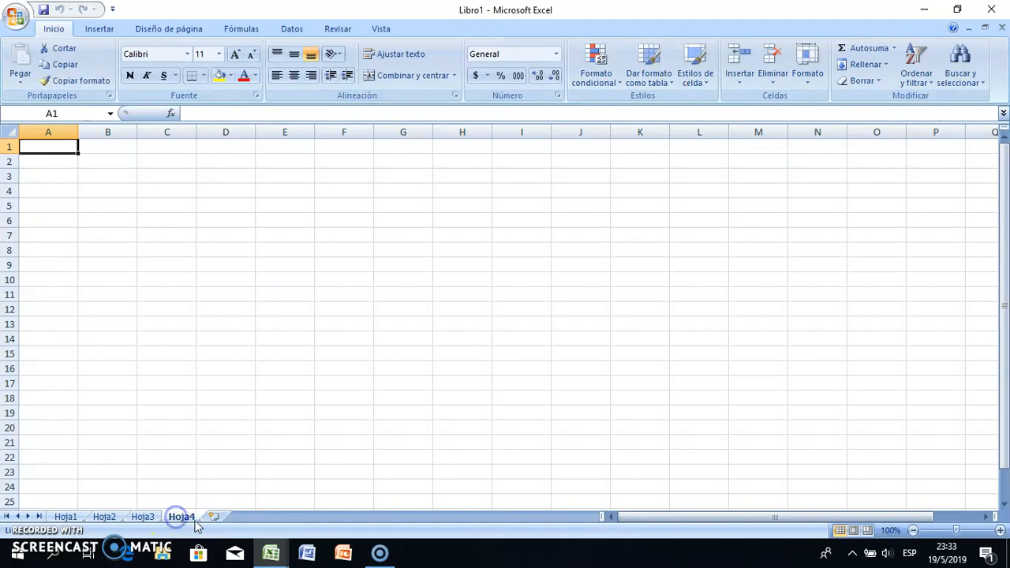
left_click(215, 522)
left_click(253, 520)
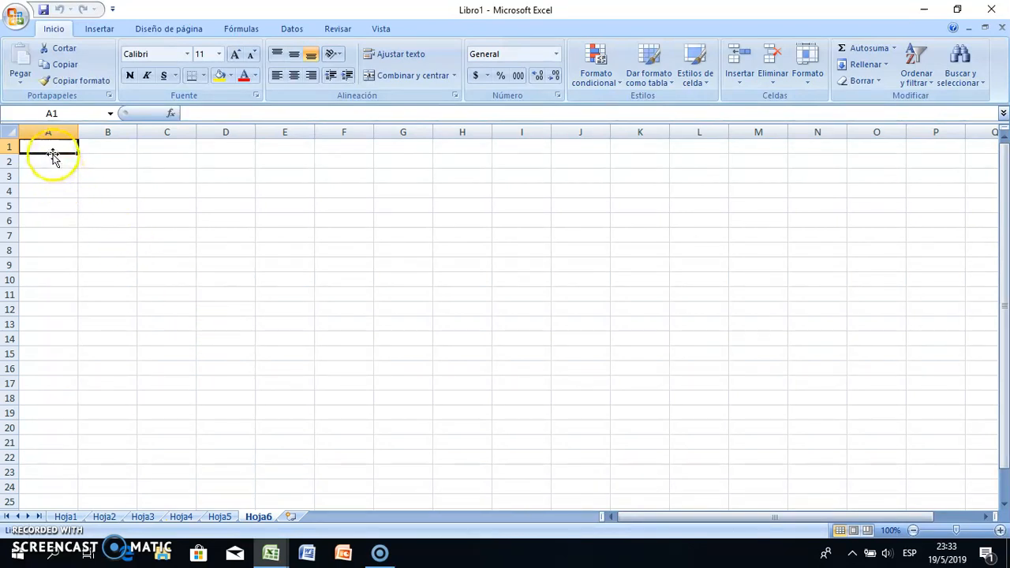
View the four corners of the worksheet grid by jumping to its last row, last column, first row and back to A1
key("ctrl+Down")
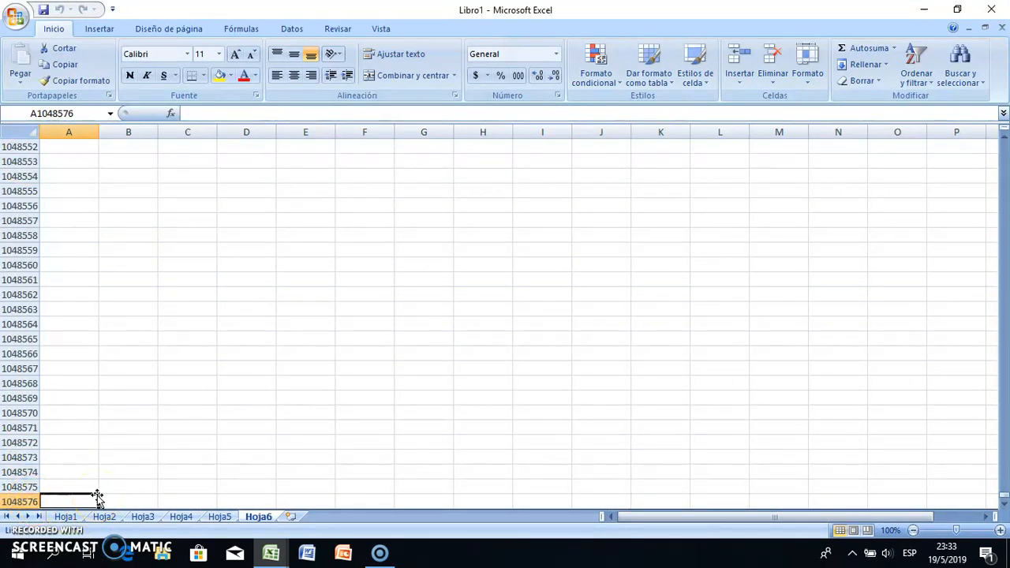
key("ctrl+Right")
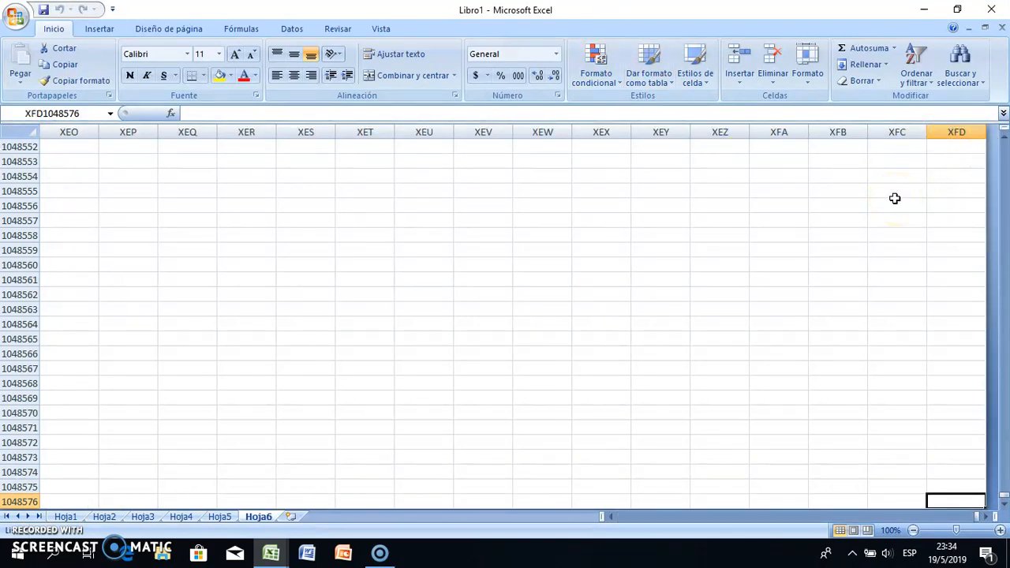
key("ctrl+Up")
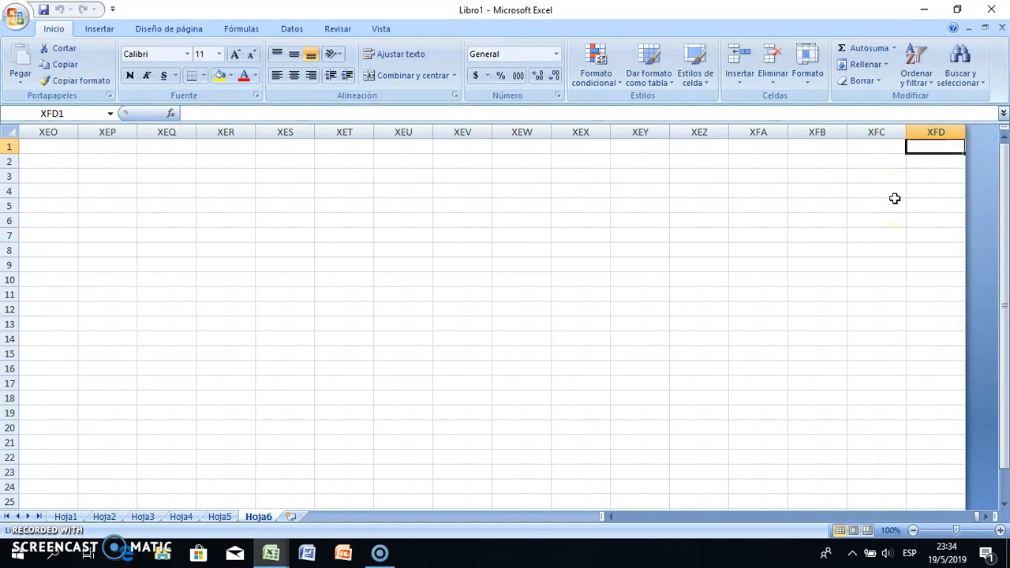
key("ctrl+Left")
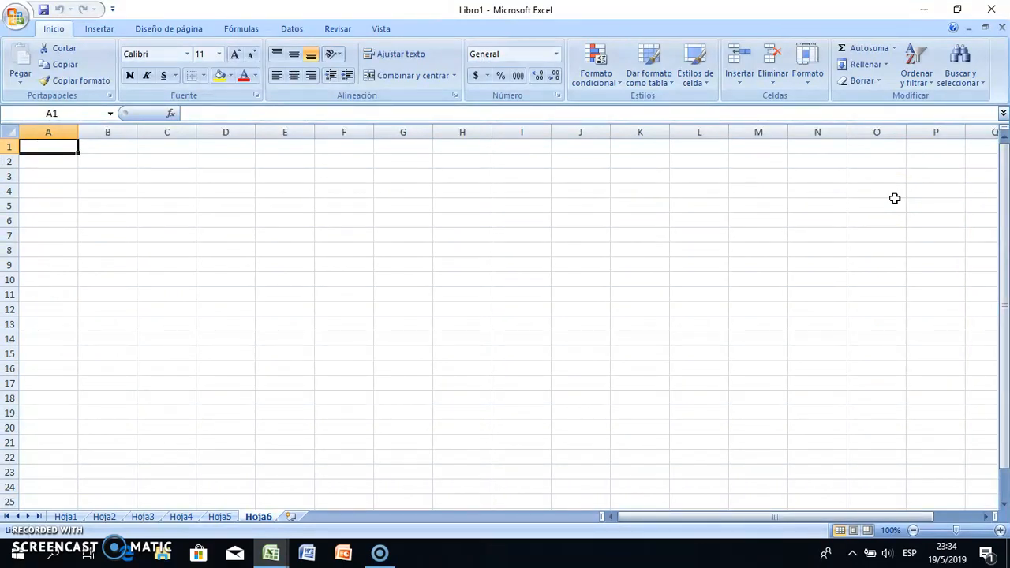
Return to sheet Hoja1 and switch to the EXCEL 123 workbook
left_click(63, 517)
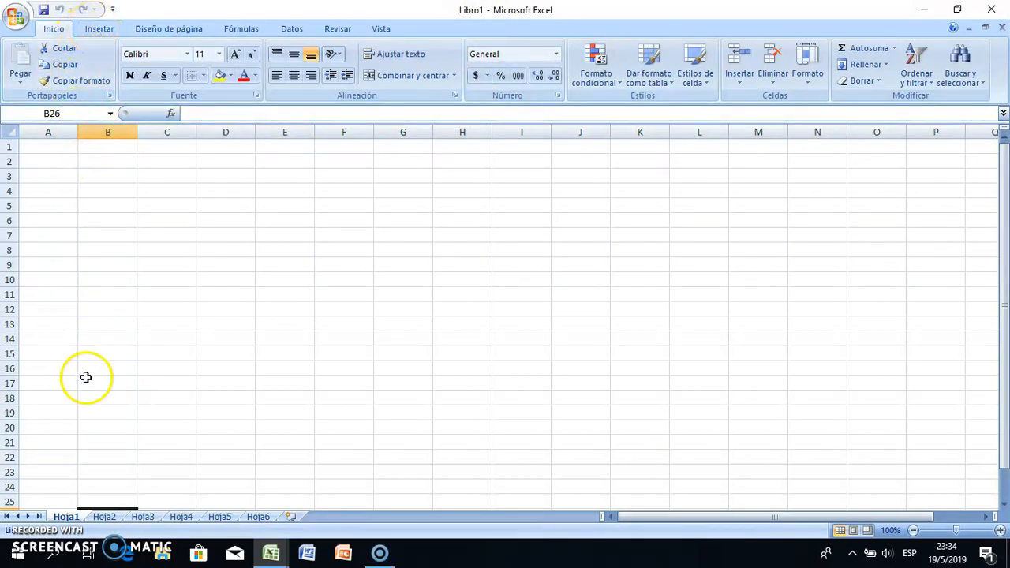
left_click(270, 553)
left_click(167, 490)
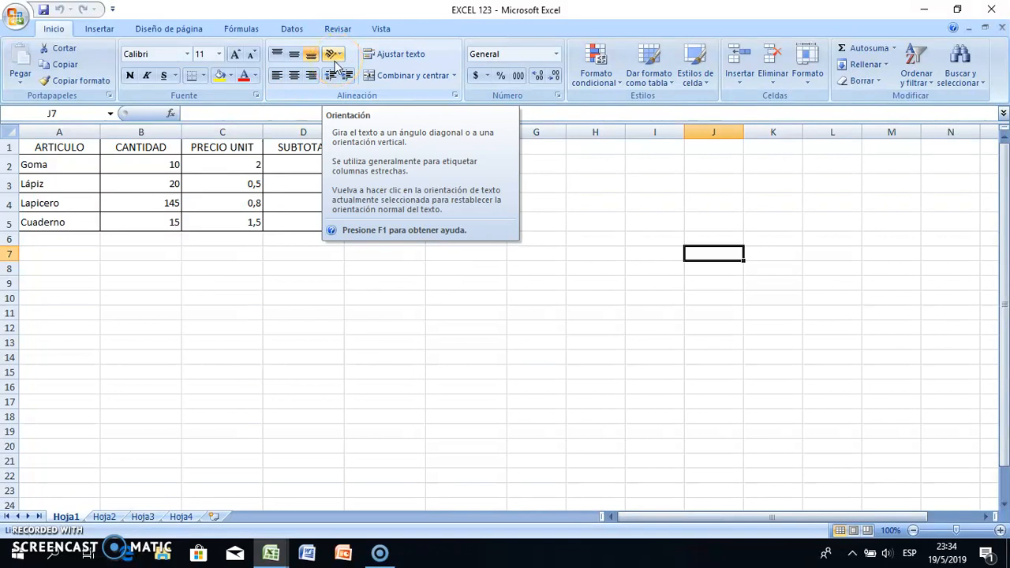
Try vertical text orientation on the ARTICULO header in cell A1 and undo it
left_click(77, 150)
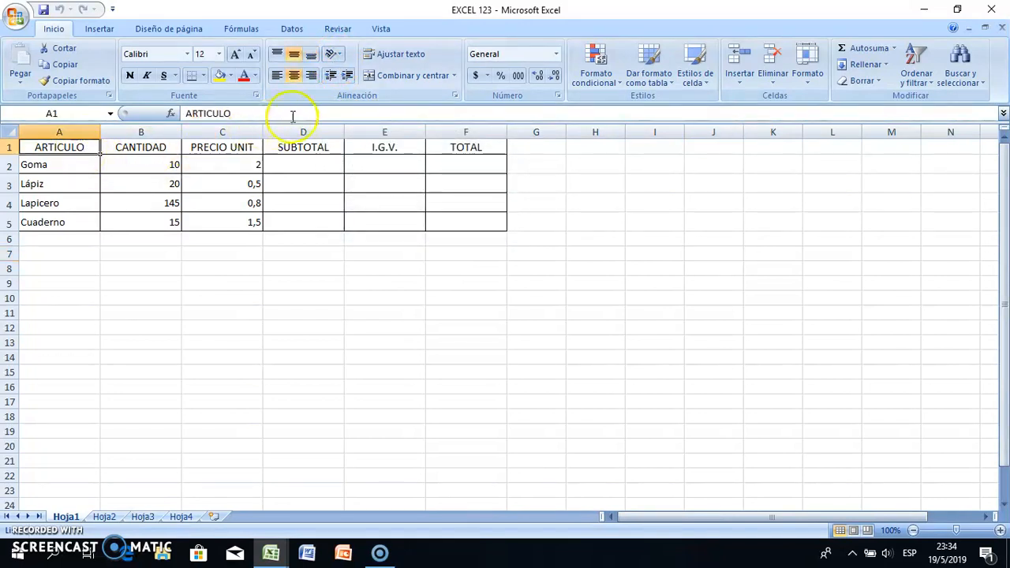
left_click(334, 54)
left_click(356, 104)
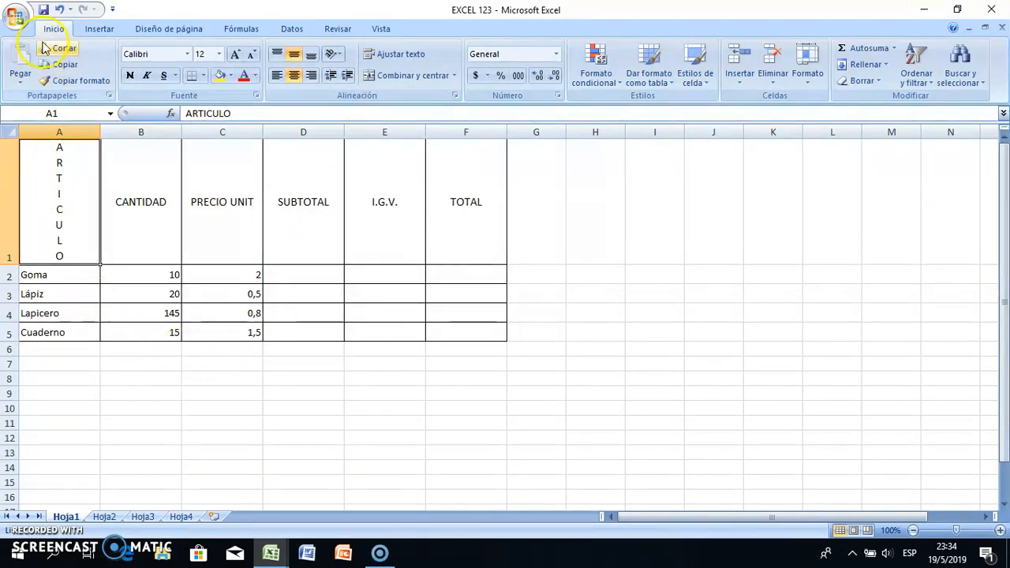
left_click(59, 9)
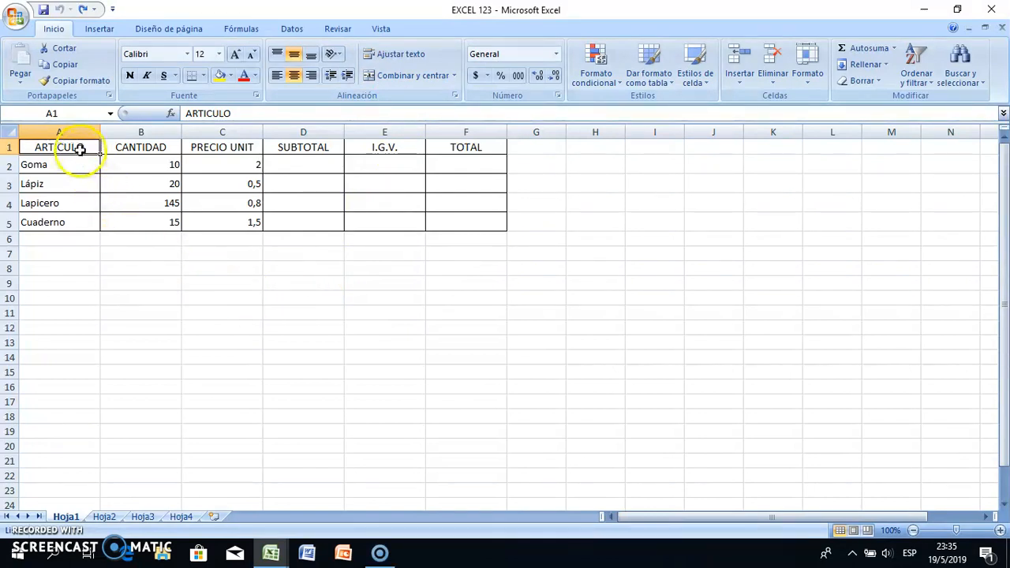
Set the width of the CANTIDAD column (column B) to 20
left_click(132, 269)
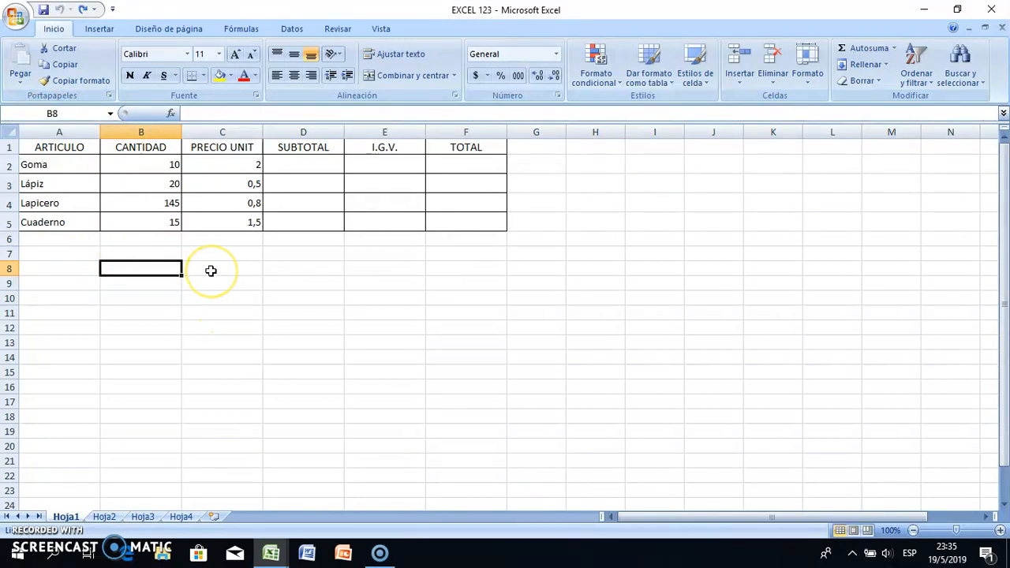
left_click(158, 148)
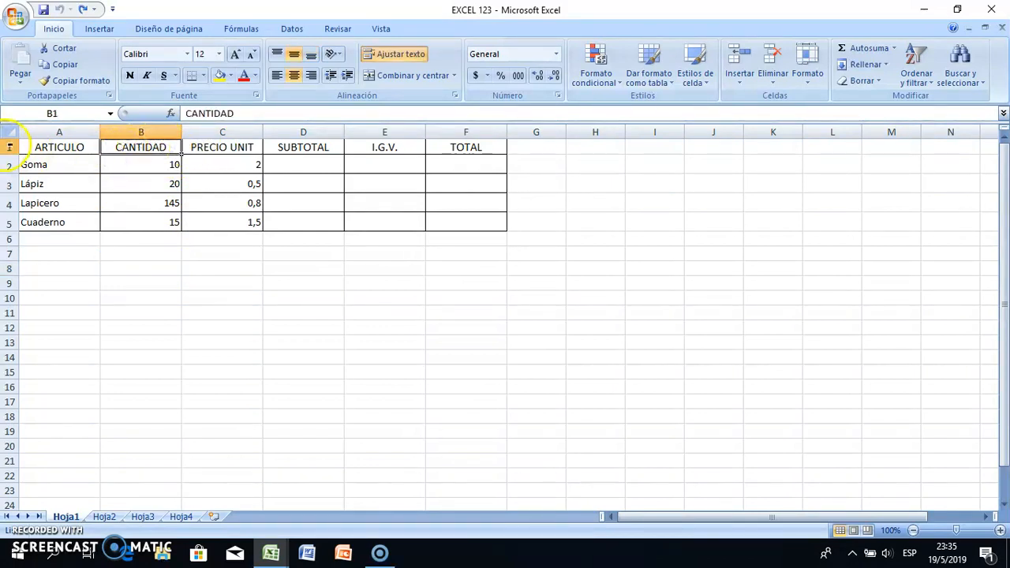
right_click(142, 132)
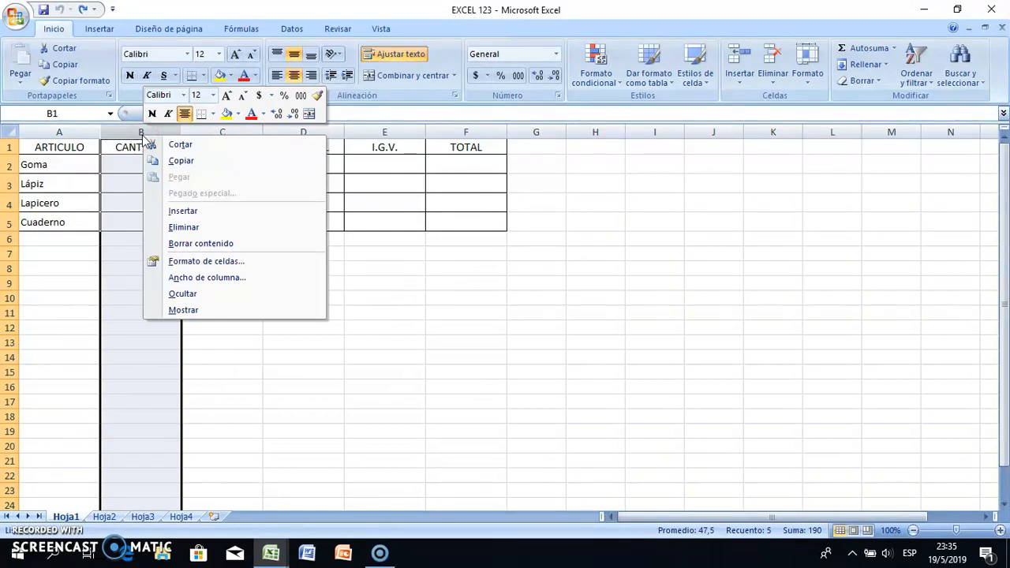
left_click(217, 281)
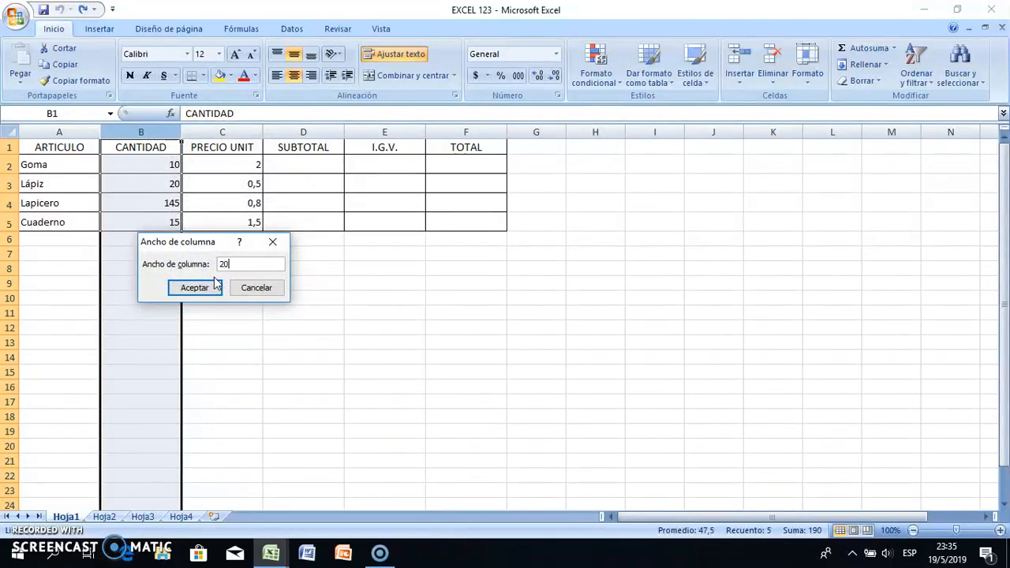
left_click(215, 286)
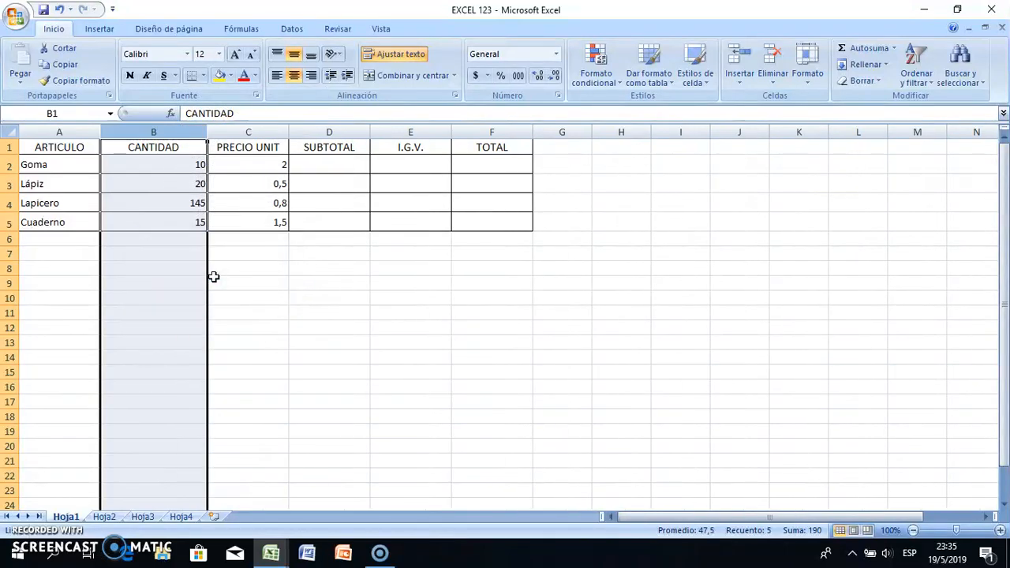
Increase the height of header row 1 by entering an exact row height
left_click(10, 147)
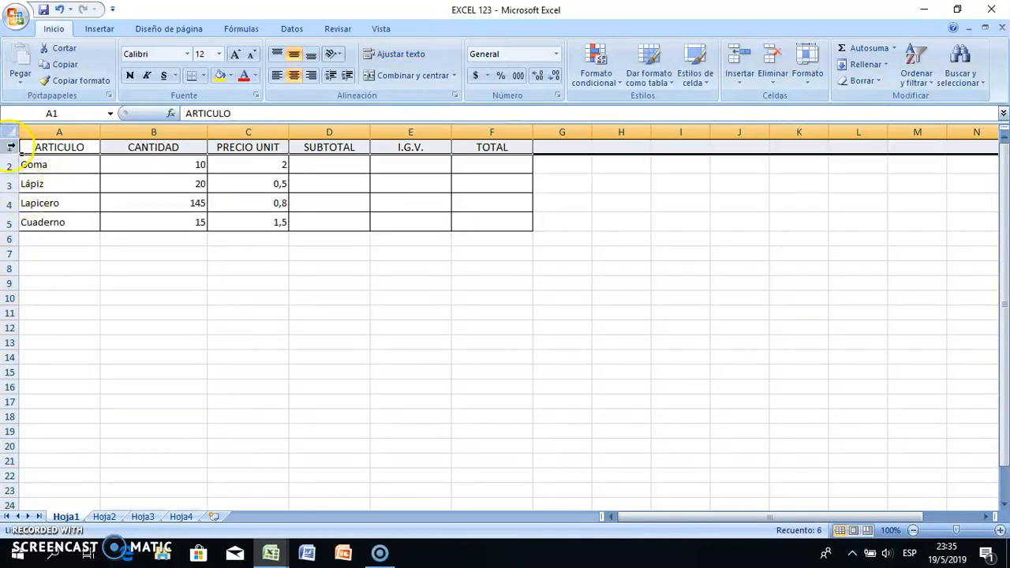
right_click(11, 148)
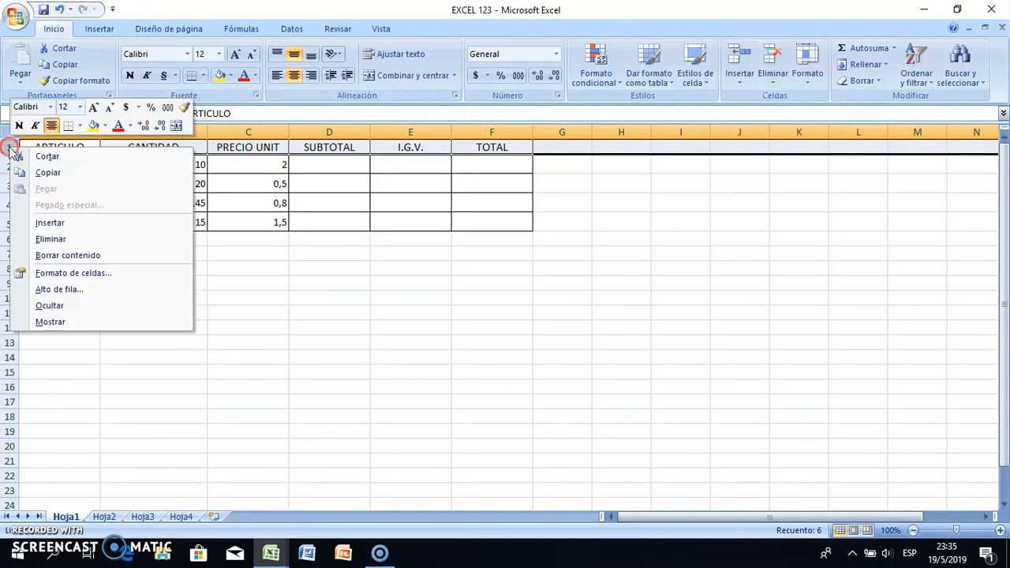
left_click(73, 292)
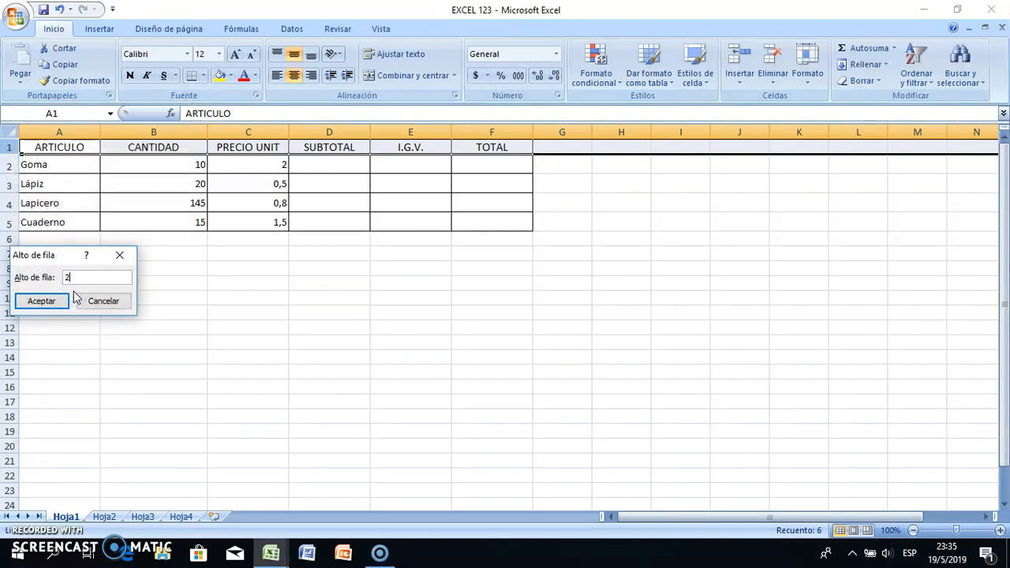
key("Return")
left_click(150, 298)
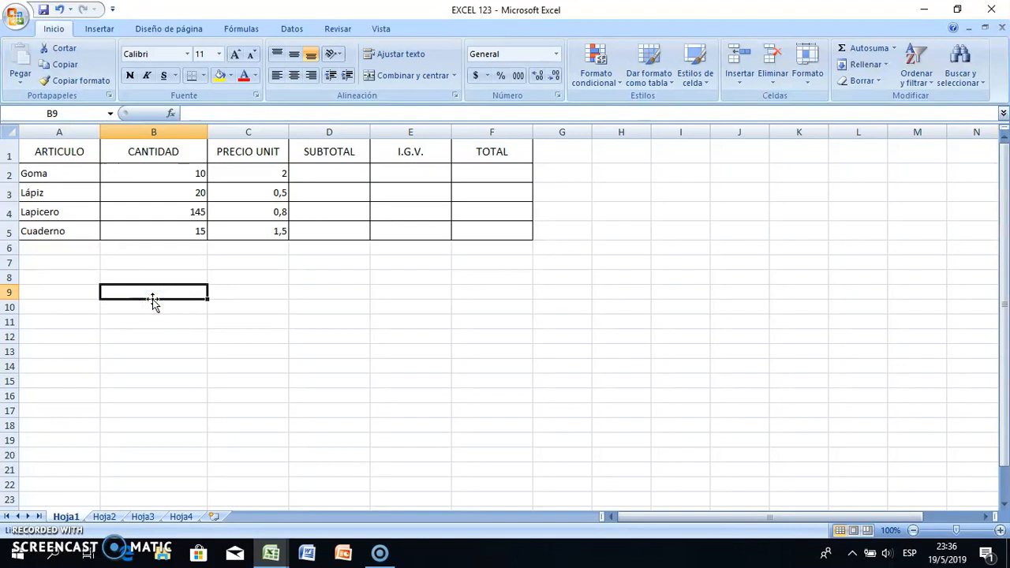
Widen the CANTIDAD column freehand to roughly twice the width of the PRECIO UNIT column
left_click(207, 130)
left_click_drag(208, 132, 278, 133)
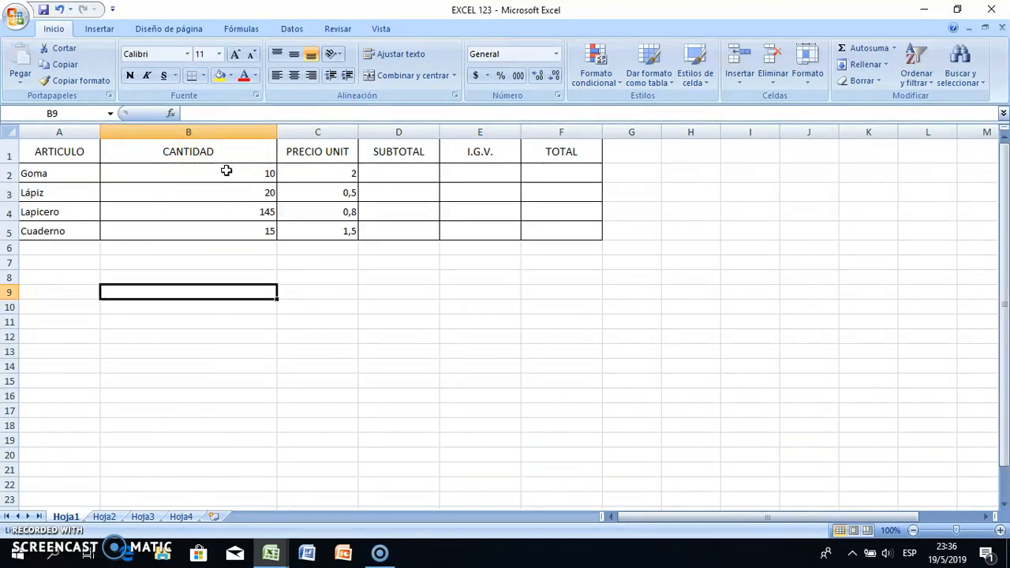
Try auto-fitting the CANTIDAD and PRECIO UNIT columns to their contents and undo both changes
double_click(277, 132)
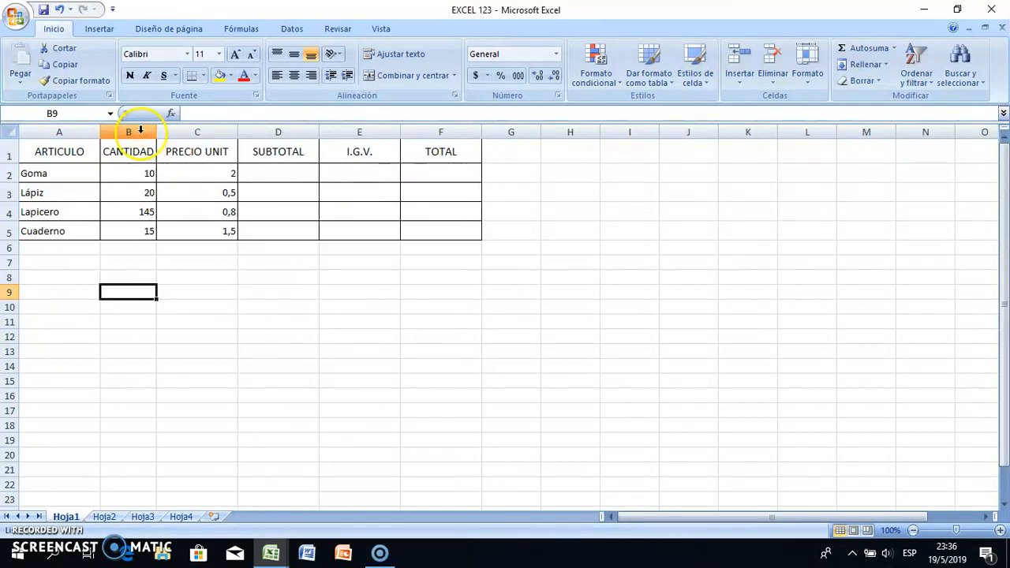
double_click(236, 132)
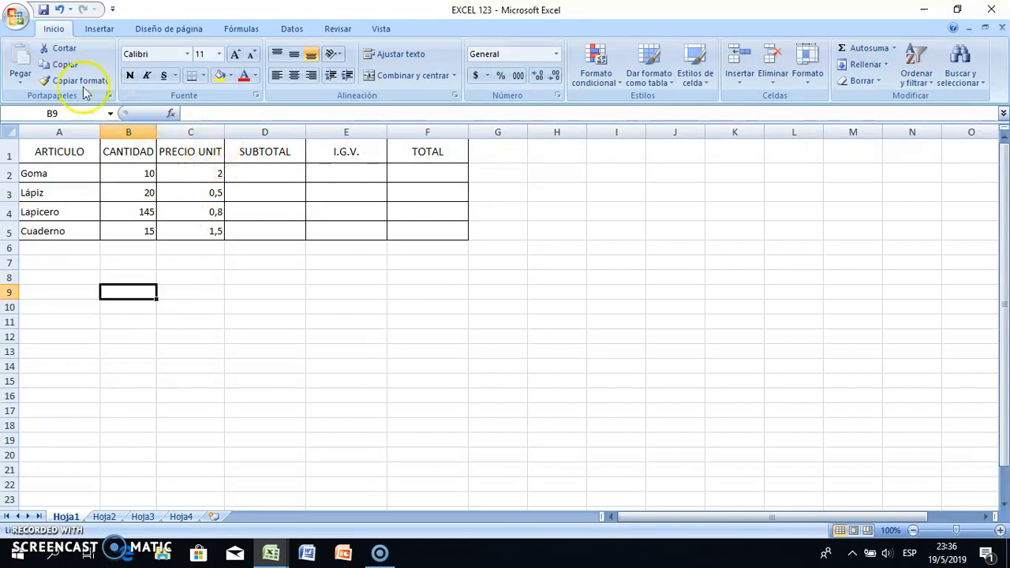
left_click(59, 9)
left_click(59, 10)
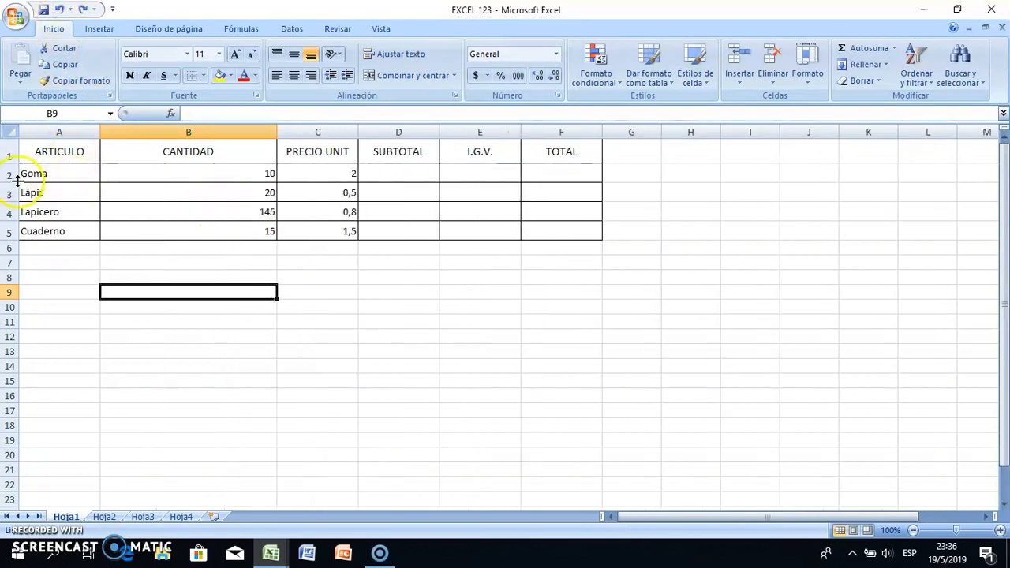
Try making the Goma row (row 2) slightly taller by hand and undo the change
mouse_move(12, 183)
left_mouse_down()
mouse_move(10, 239)
mouse_move(9, 183)
left_mouse_up()
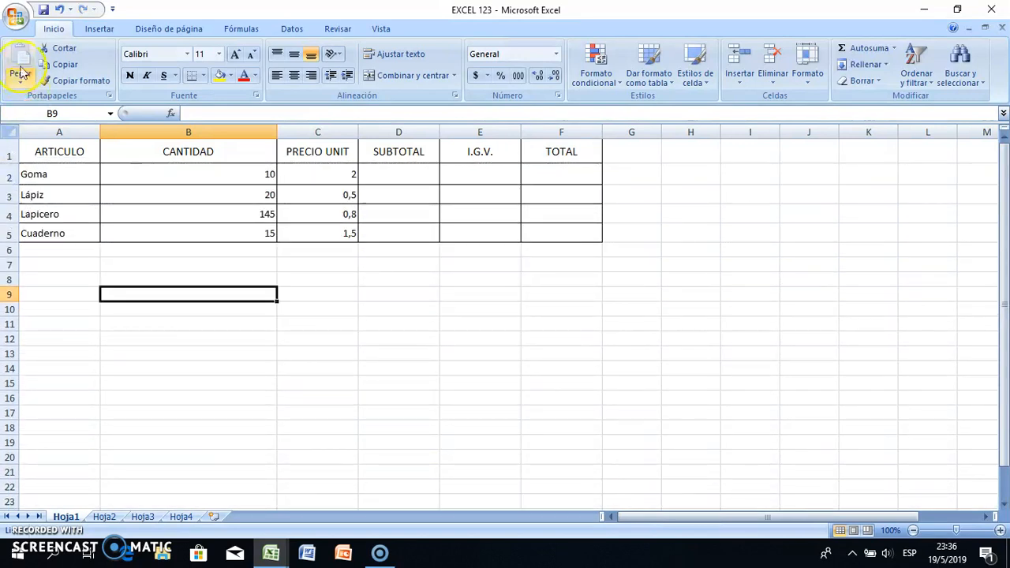
left_click(58, 9)
left_click(59, 9)
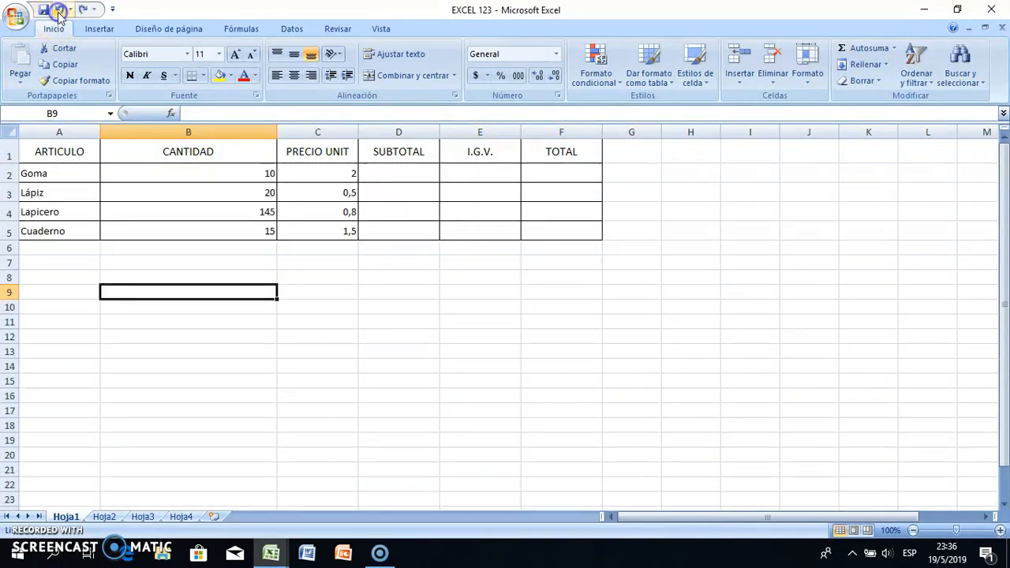
left_click(213, 246)
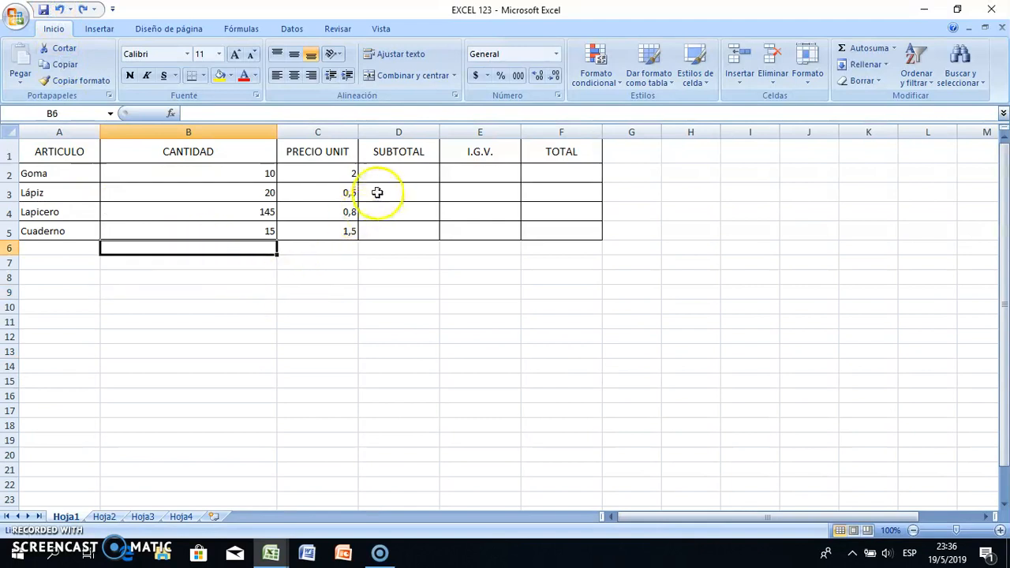
left_click(263, 276)
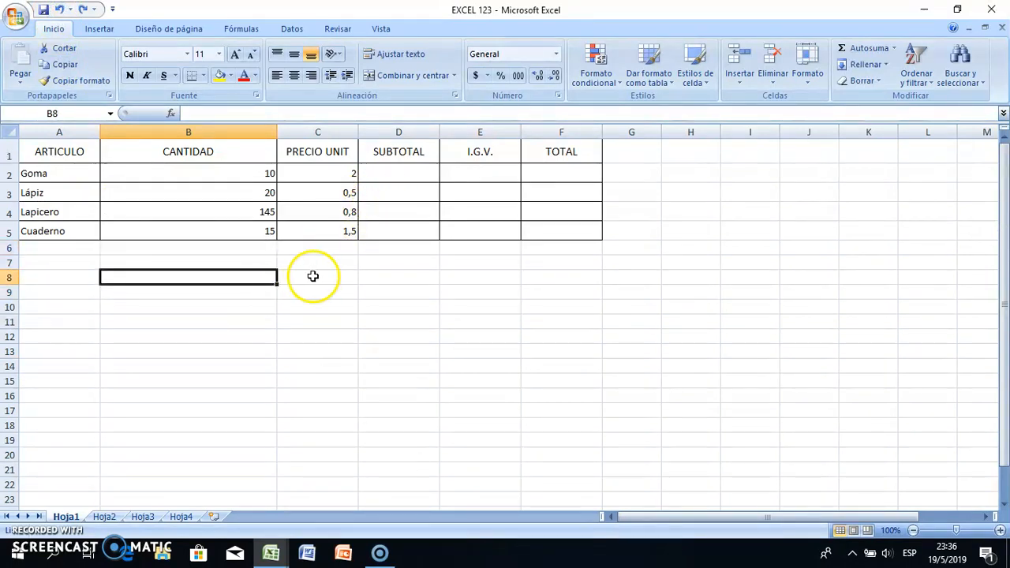
left_click(314, 277)
left_click(318, 262)
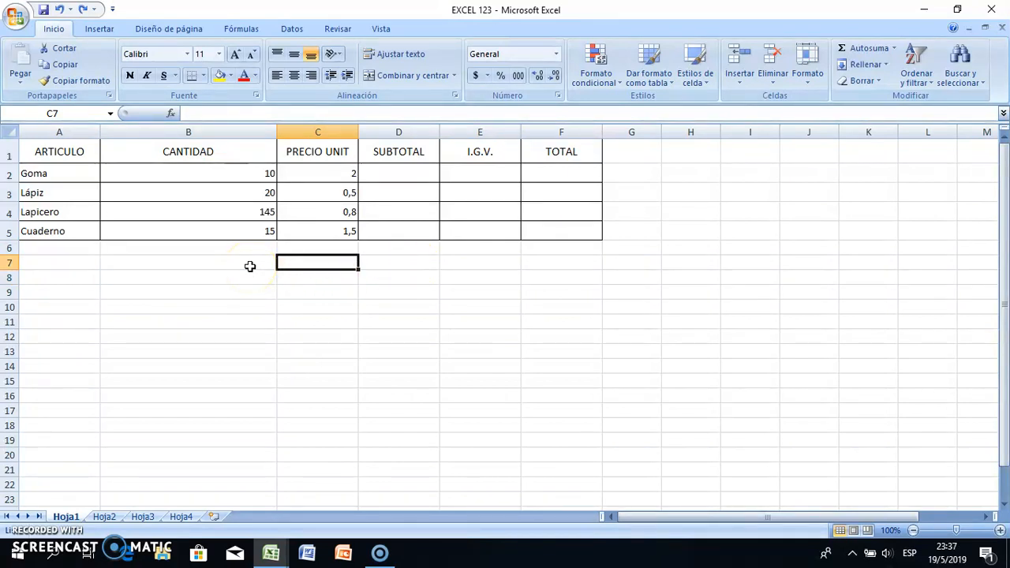
Merge and center the empty cells B7 to D7 below the articles table
left_click_drag(249, 266, 400, 260)
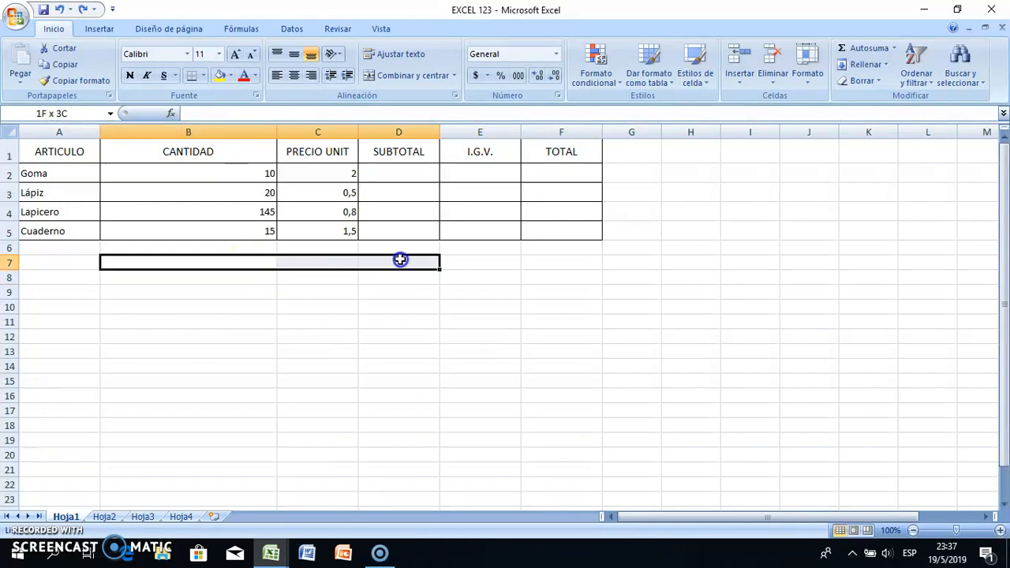
left_click(430, 81)
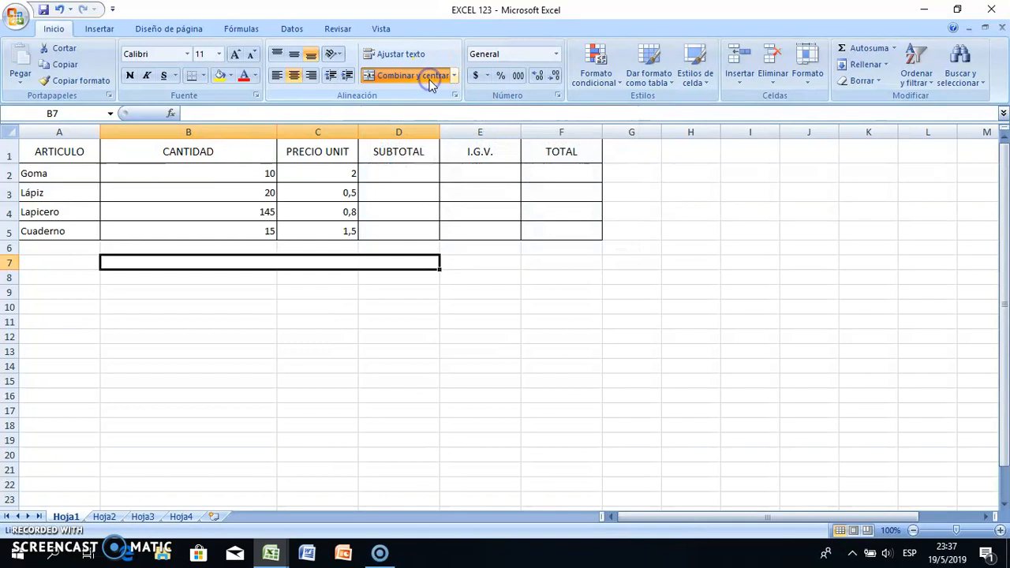
left_click(300, 320)
left_click(295, 266)
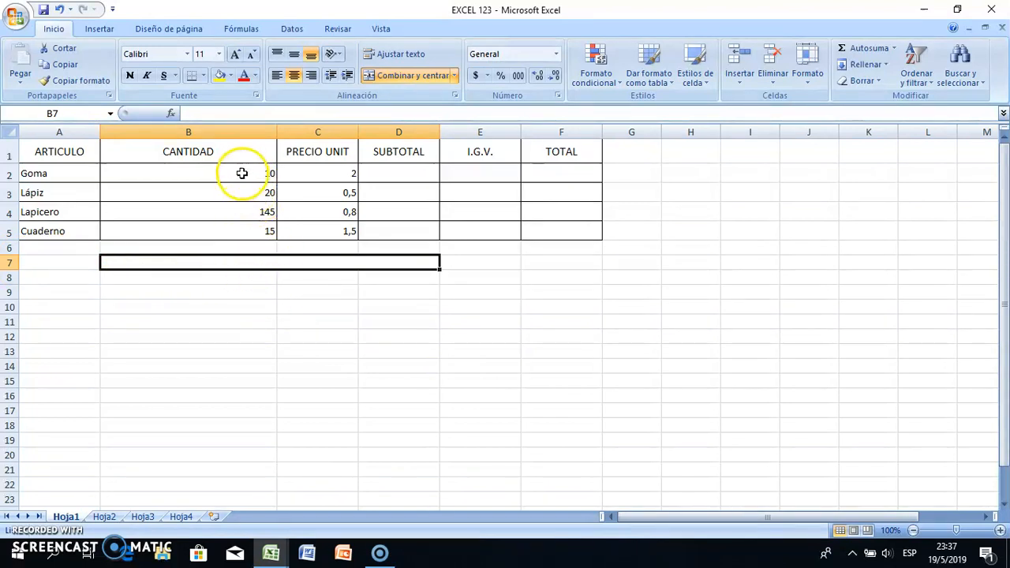
Try merging and centering the Goma and Lápiz quantities (B2:B3), accepting the loss of the lower value, and undo the merge
left_click_drag(242, 174, 244, 192)
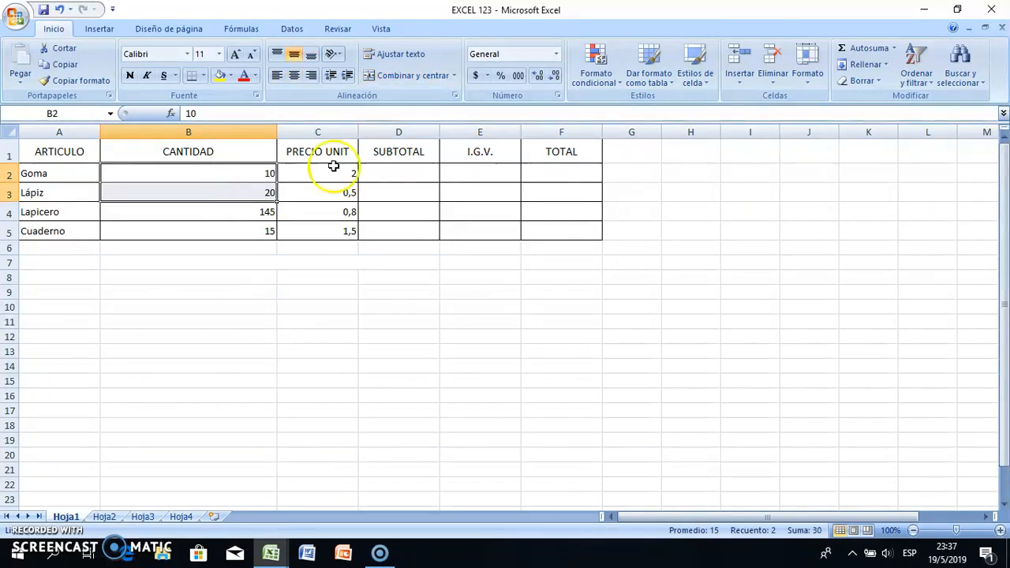
left_click(406, 73)
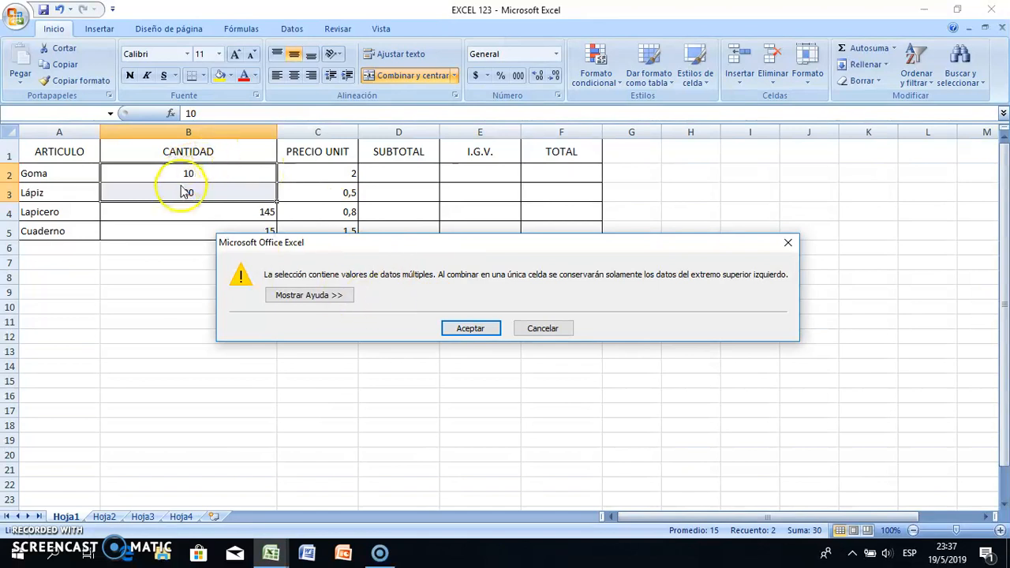
left_click(477, 330)
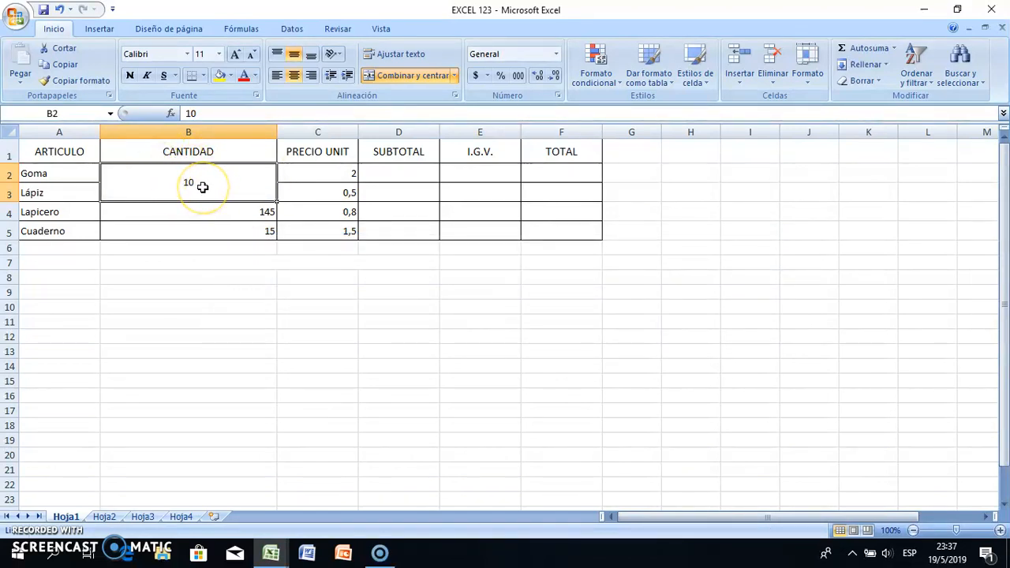
left_click(59, 11)
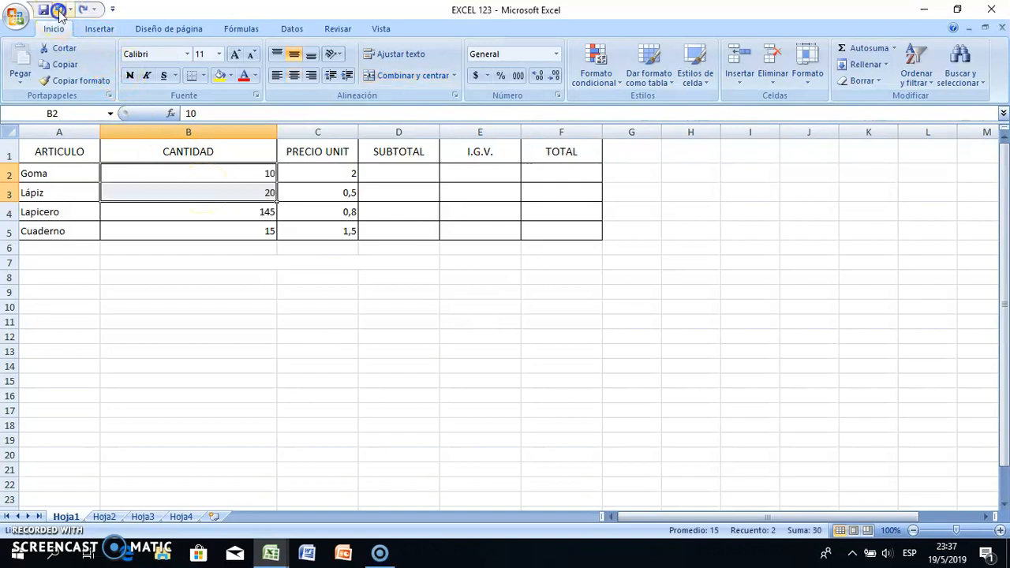
left_click(266, 336)
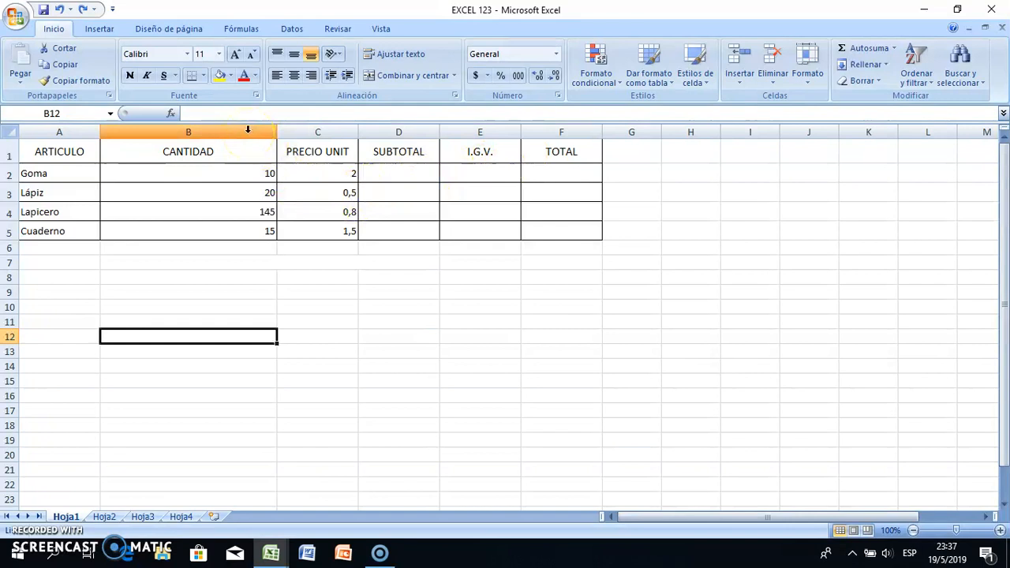
Hide the PRECIO UNIT column and unhide it again using the adjacent CANTIDAD and SUBTOTAL columns
right_click(322, 128)
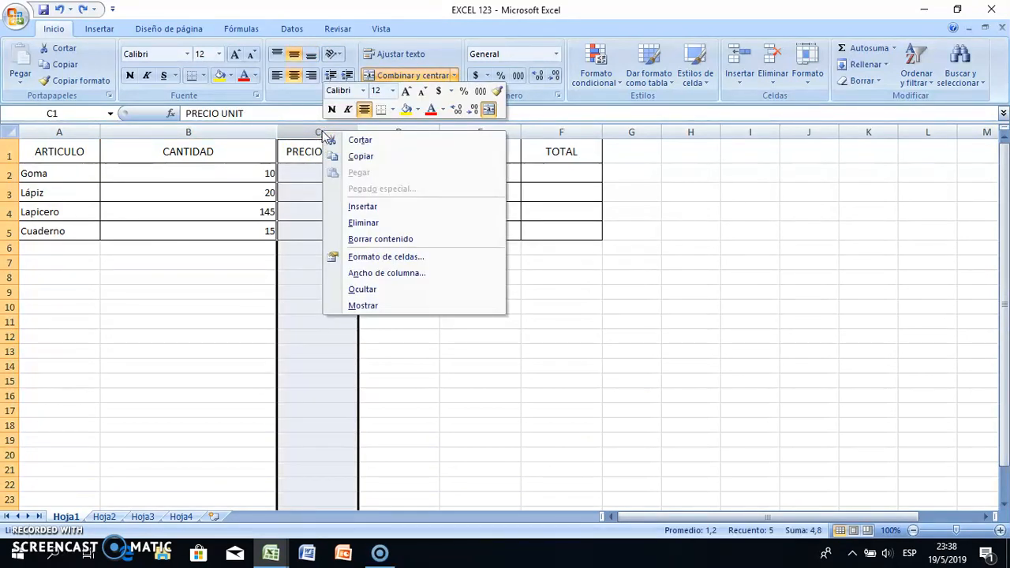
left_click(360, 289)
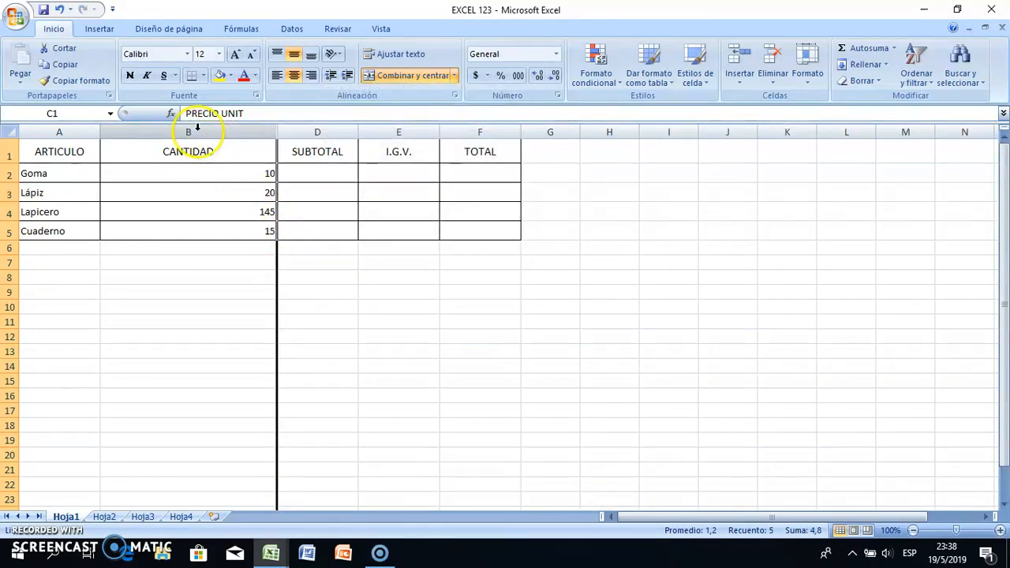
left_click(317, 126)
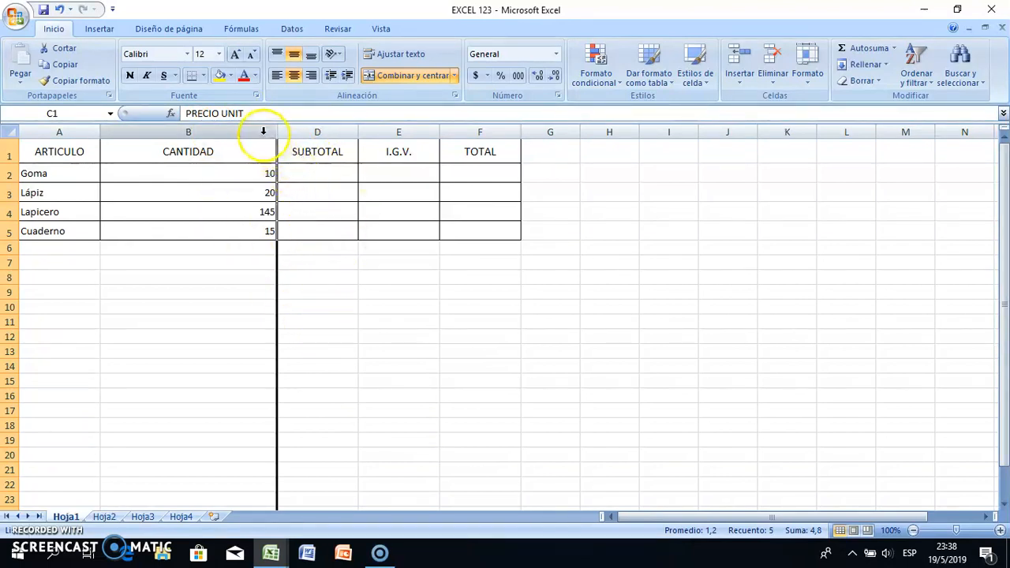
left_click_drag(242, 131, 305, 131)
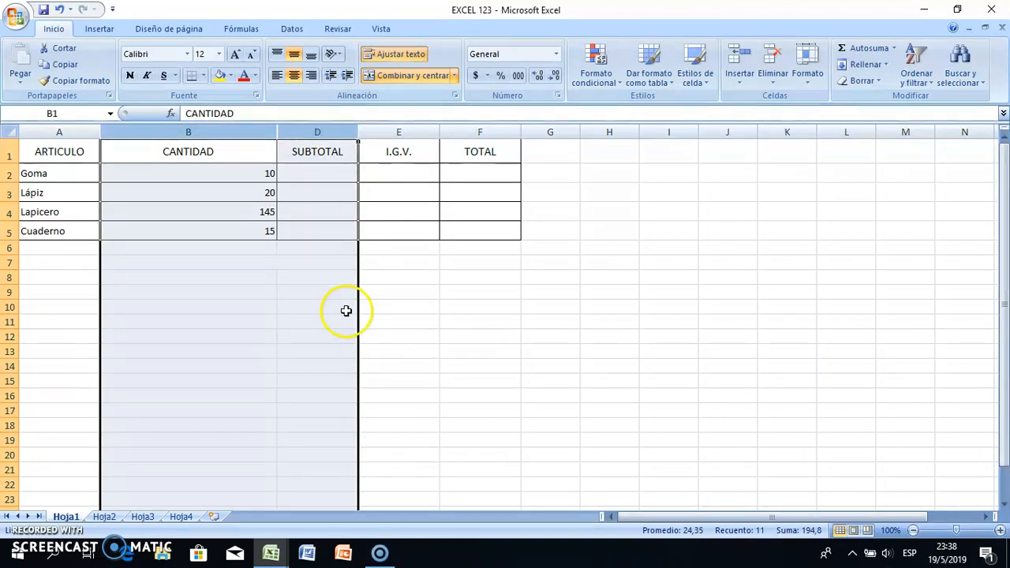
right_click(315, 132)
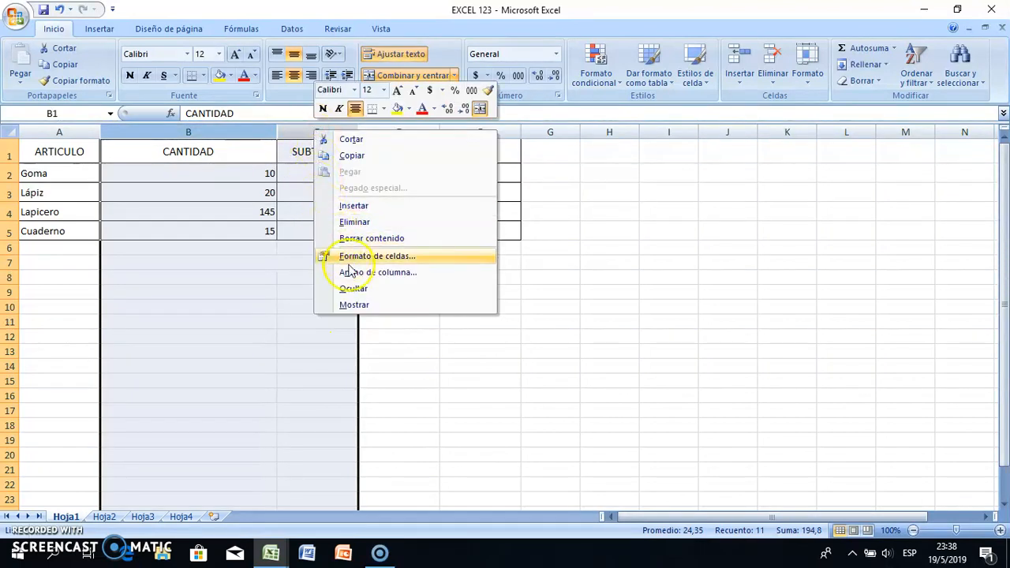
left_click(363, 309)
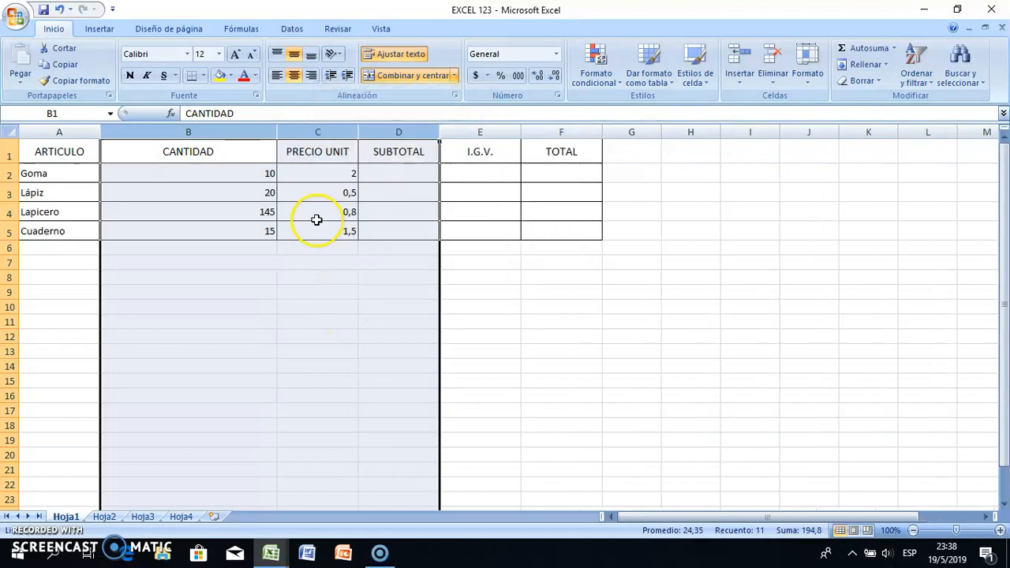
left_click(336, 335)
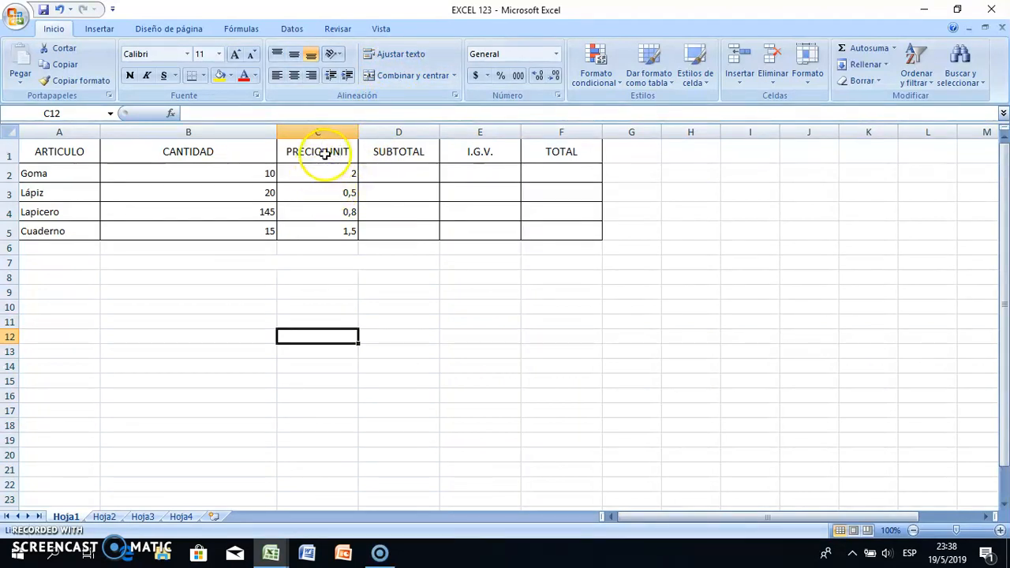
Narrow the CANTIDAD column freehand by about a quarter and change the header in C1 to PRECIO UNITARIO
left_click_drag(275, 132, 232, 132)
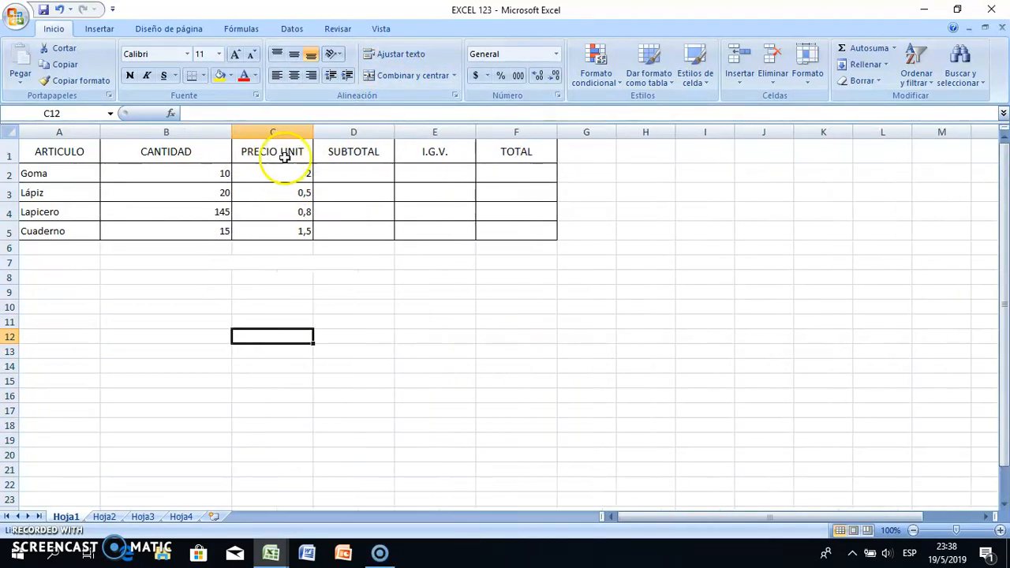
left_click(283, 152)
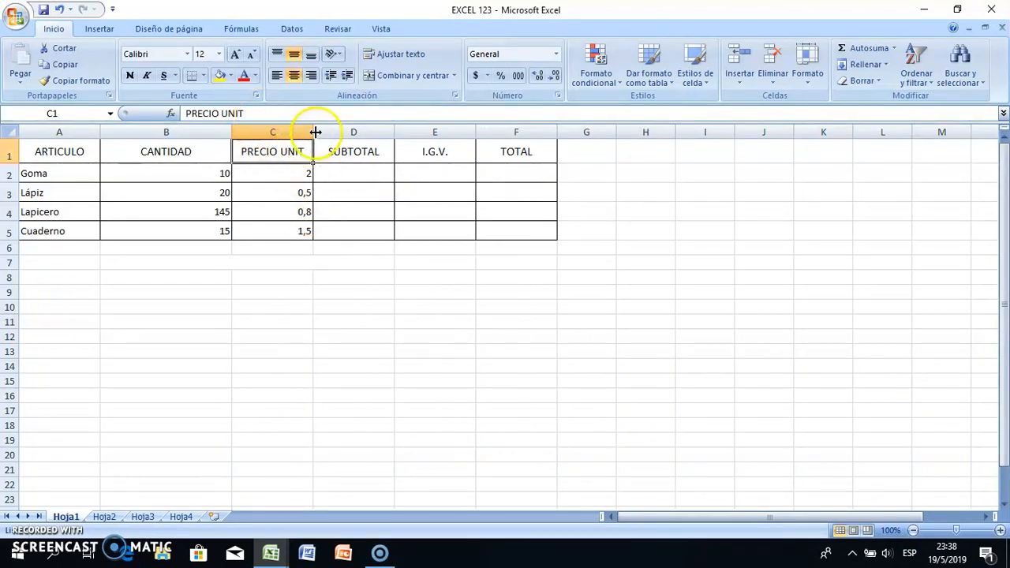
left_click(266, 113)
type("AR")
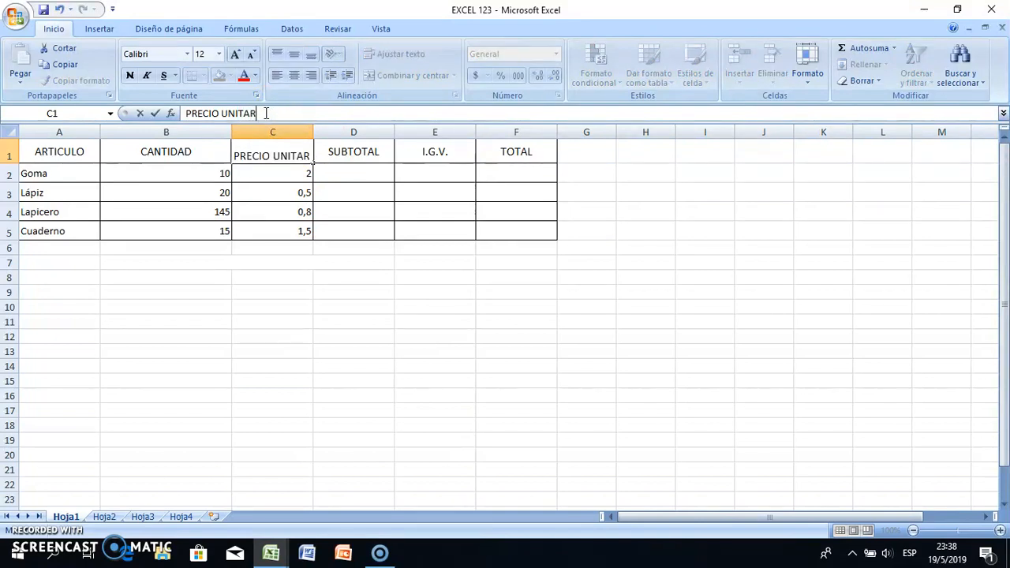
type("IO")
key("Return")
Wrap the text of the PRECIO UNITARIO header and heighten row 1 freehand to fit both lines
left_click(255, 154)
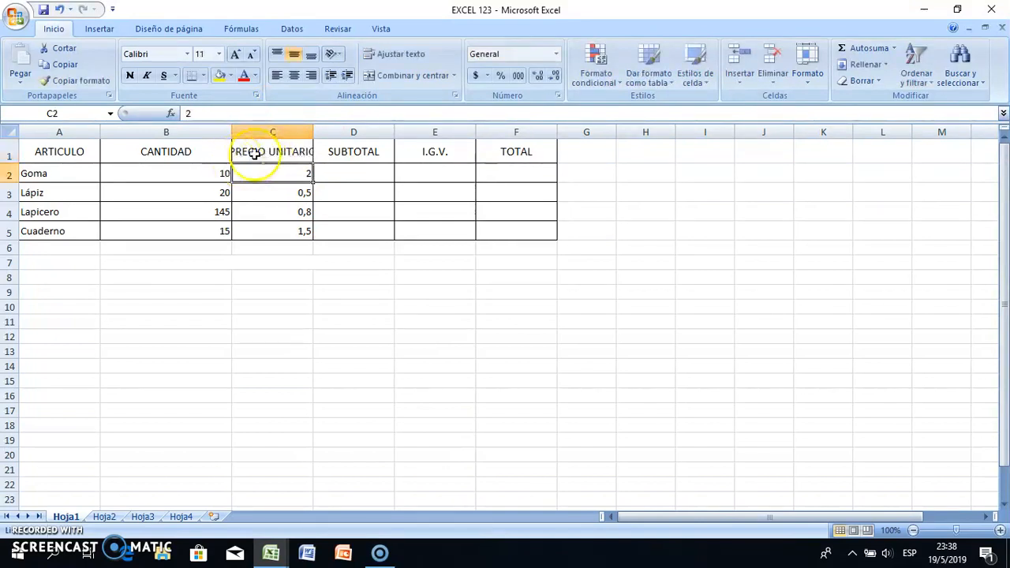
left_click(294, 151)
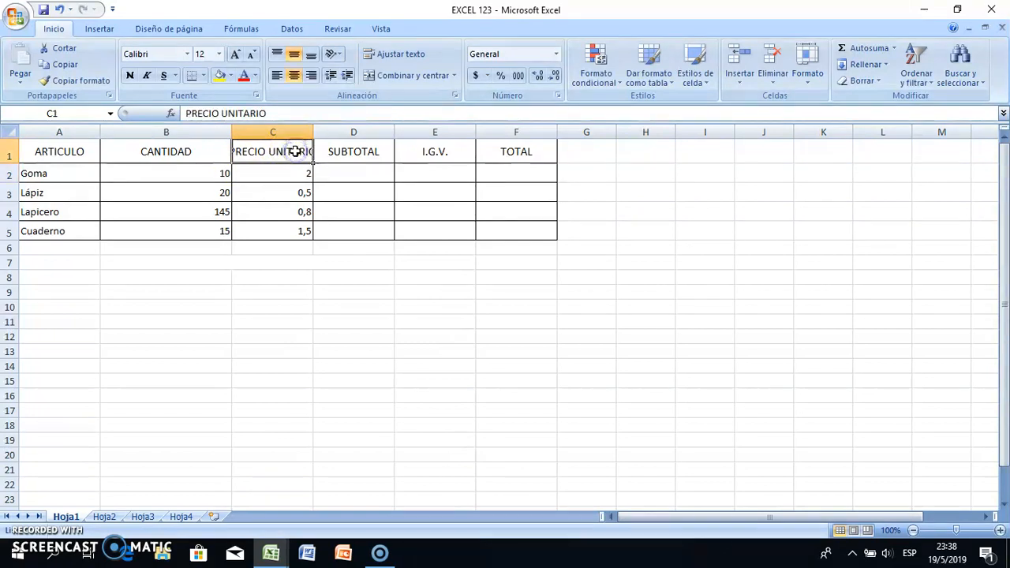
left_click(411, 57)
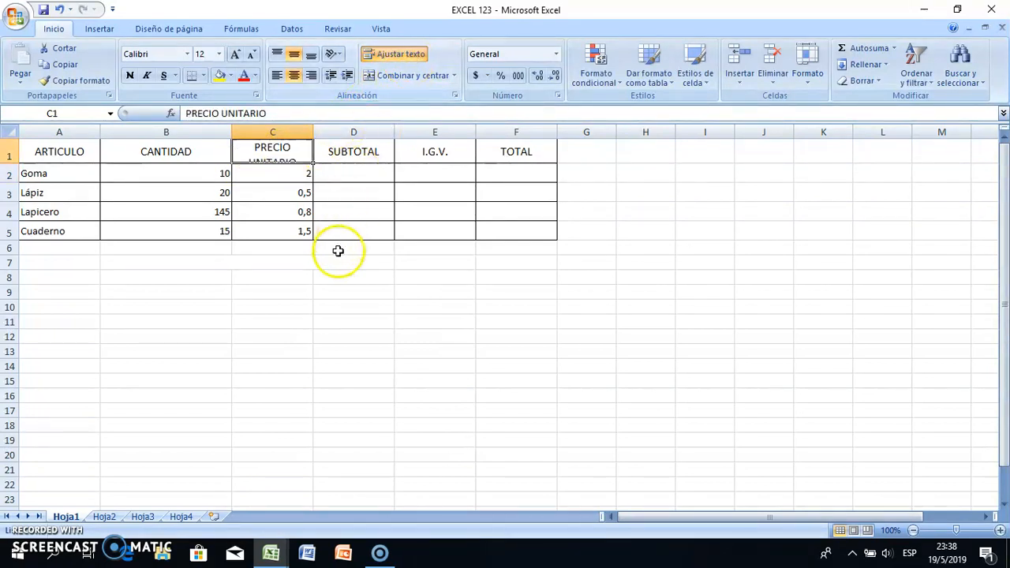
left_click(336, 276)
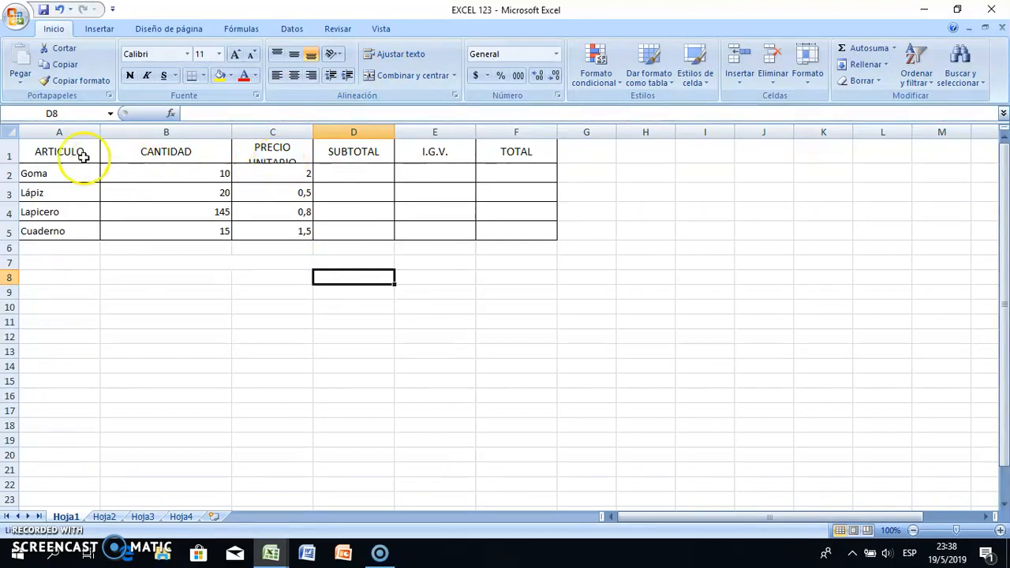
left_click_drag(11, 163, 14, 184)
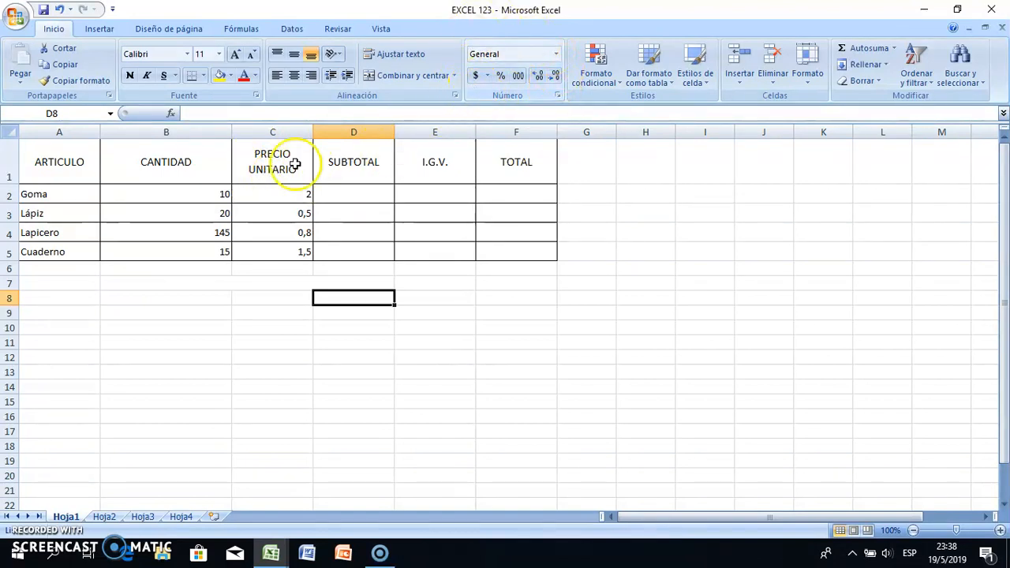
Try the number, $ Español (Argentina) accounting and percentage formats on Goma's quantity (B2), ending with the $ accounting format
left_click(158, 195)
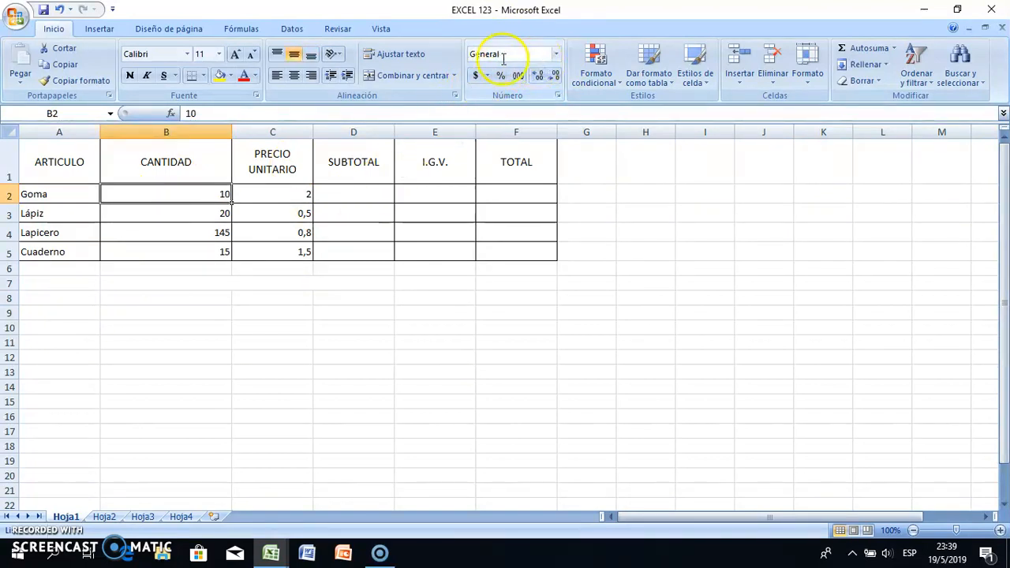
left_click(555, 53)
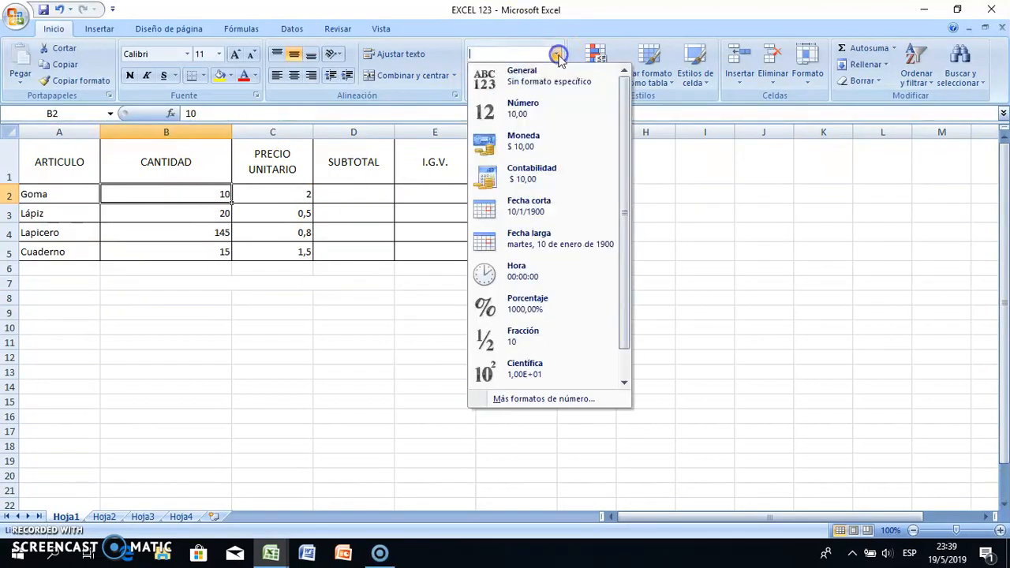
left_click(551, 115)
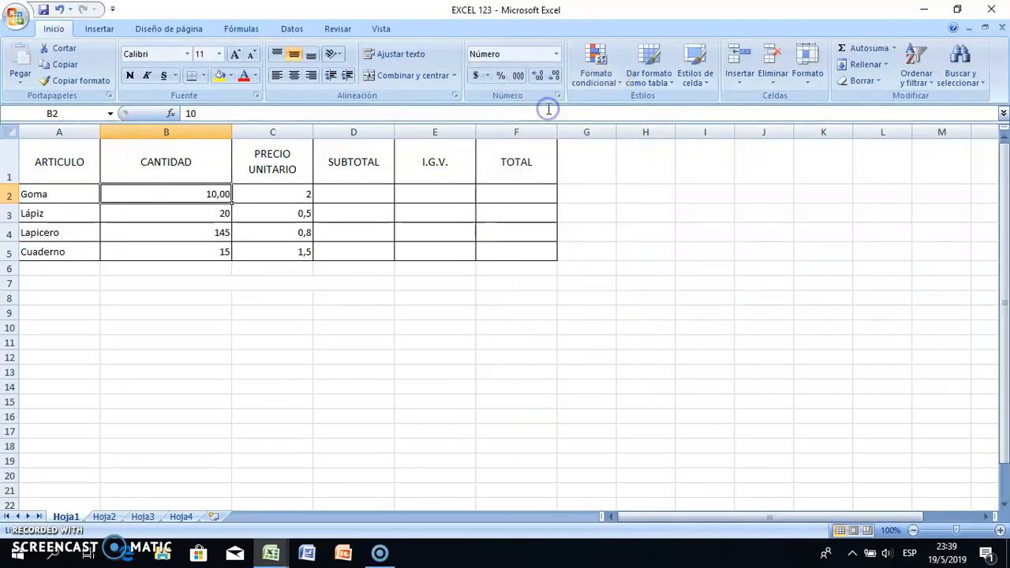
left_click(487, 79)
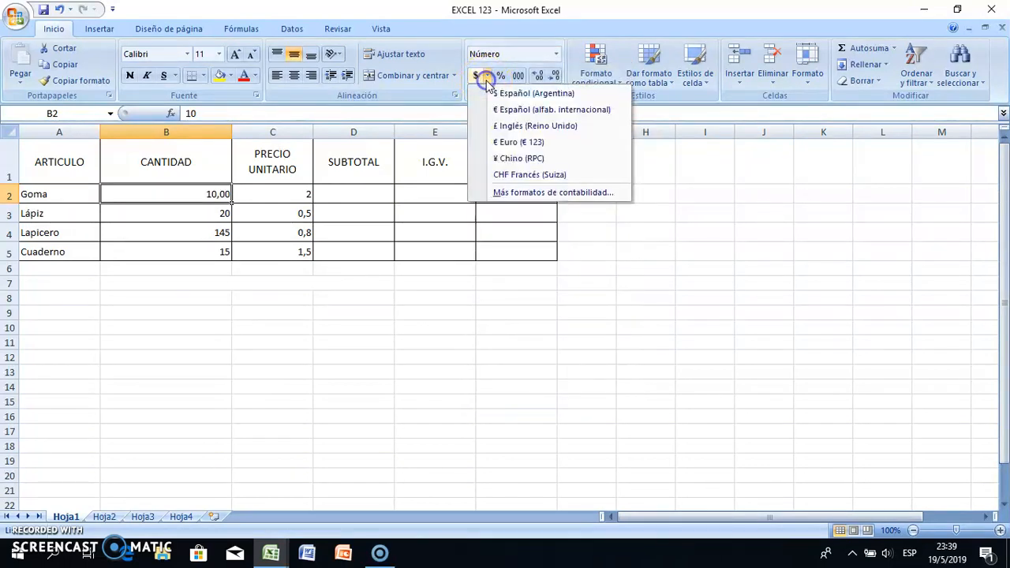
left_click(498, 93)
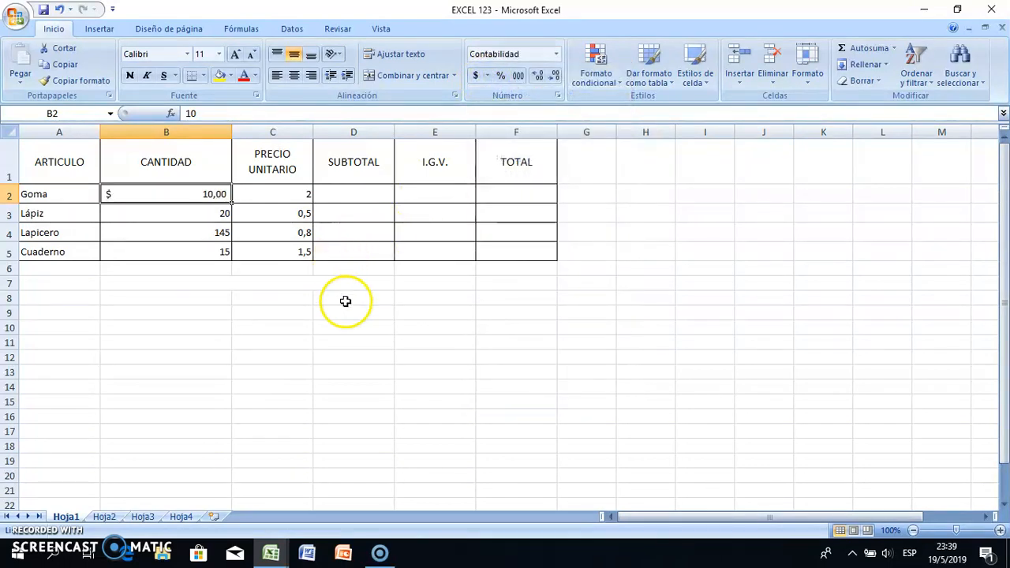
left_click(502, 79)
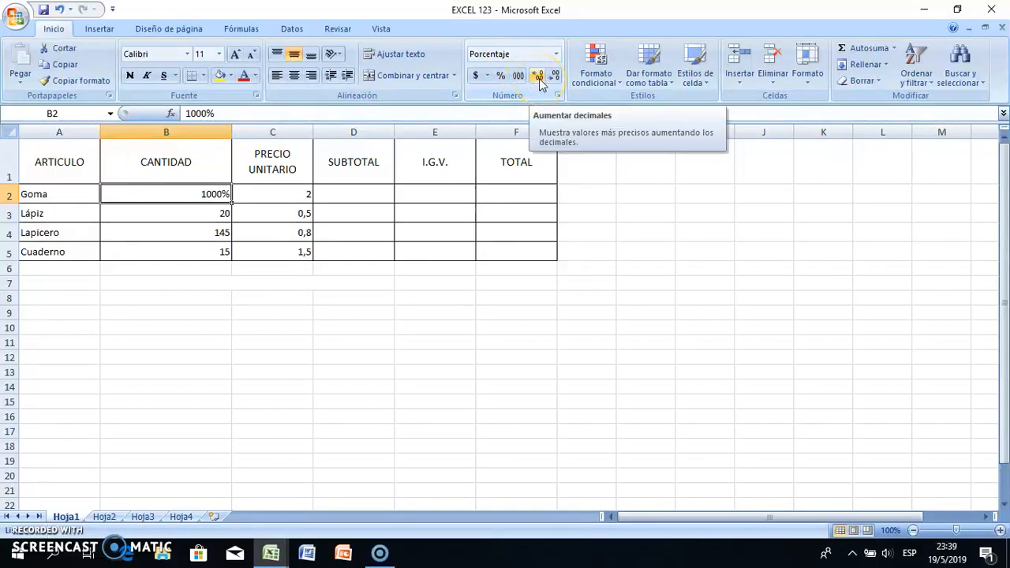
left_click(476, 76)
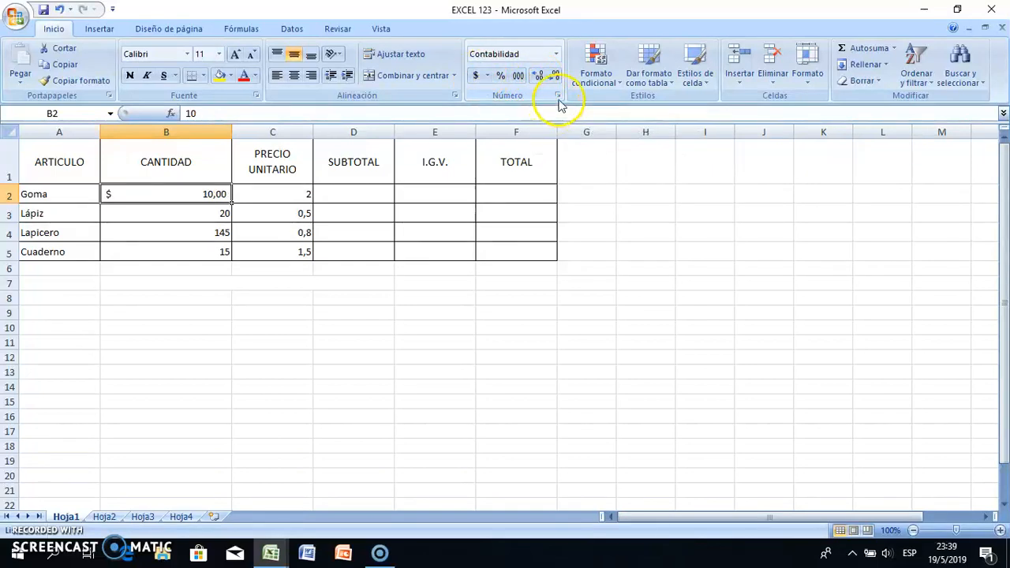
Increase the decimals of Goma's quantity (B2) to four places and reduce them to one
left_click(537, 75)
left_click(537, 75)
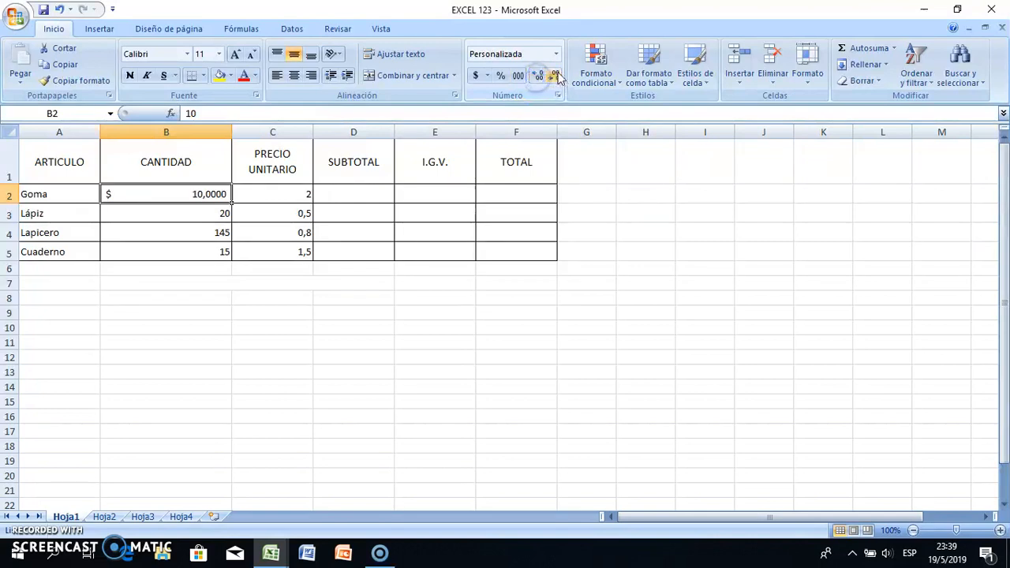
left_click(557, 79)
left_click(556, 79)
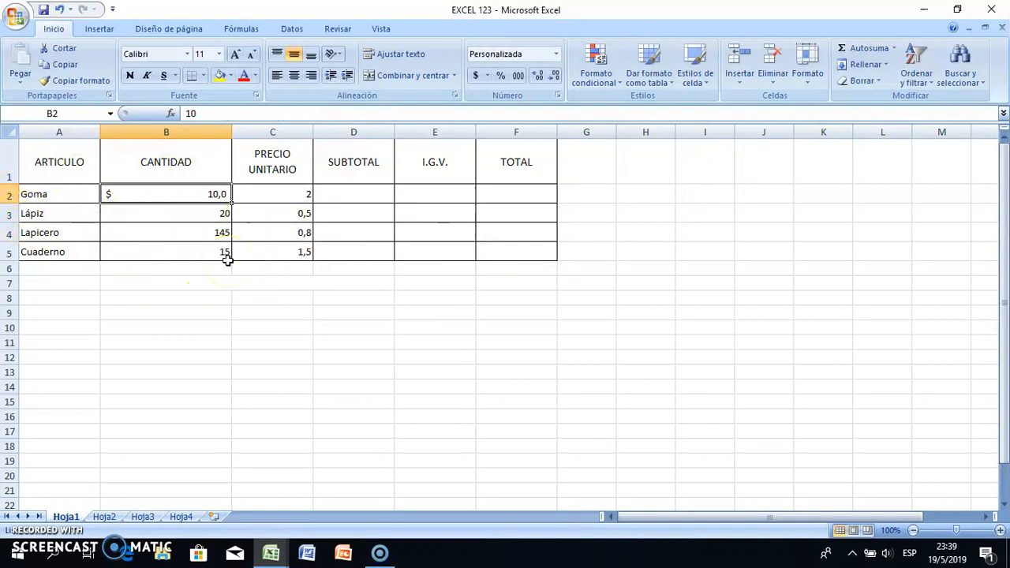
Insert a blank row above the Lápiz row
left_click(11, 213)
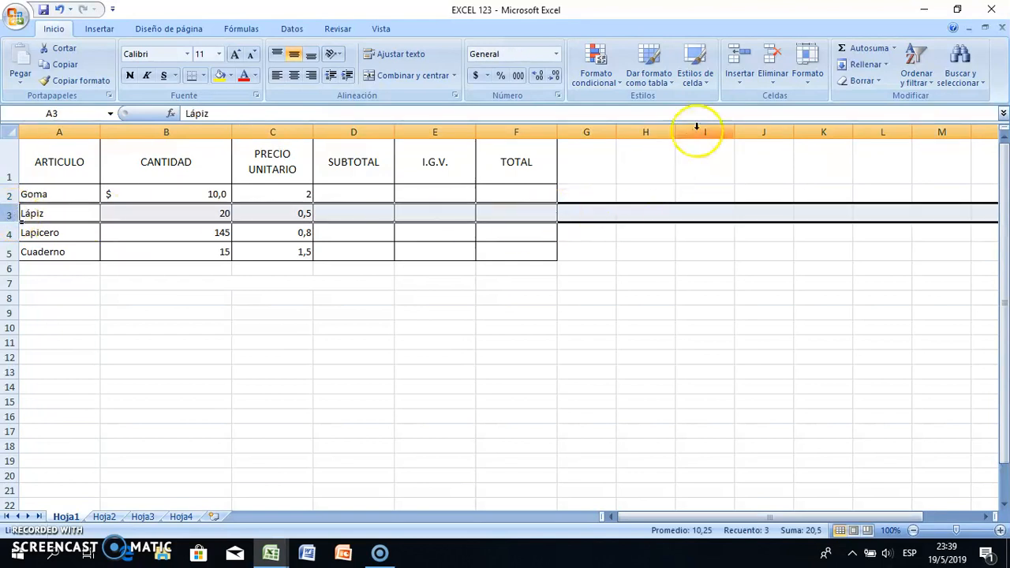
left_click(742, 60)
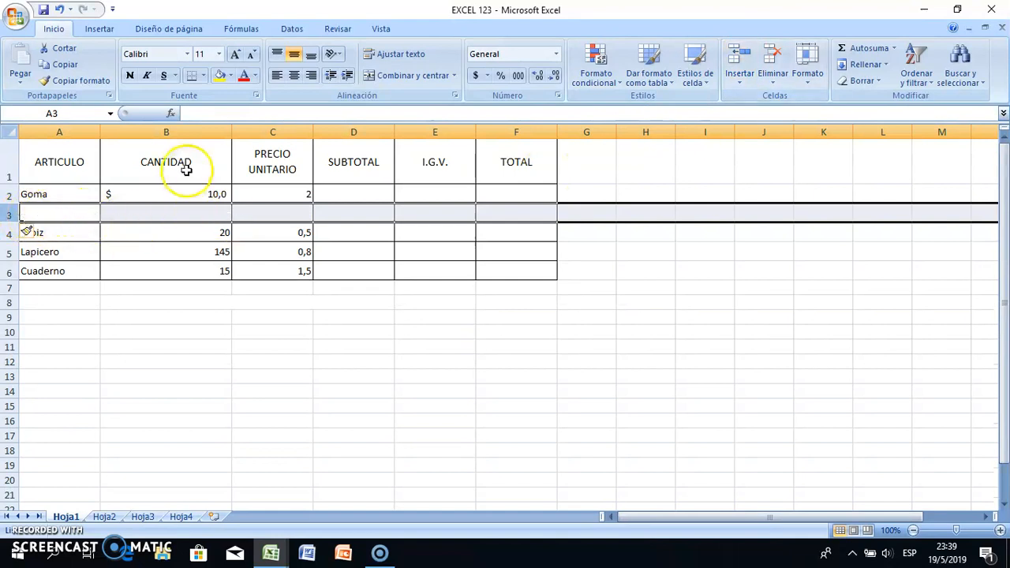
Insert a blank column before the CANTIDAD column
left_click(180, 131)
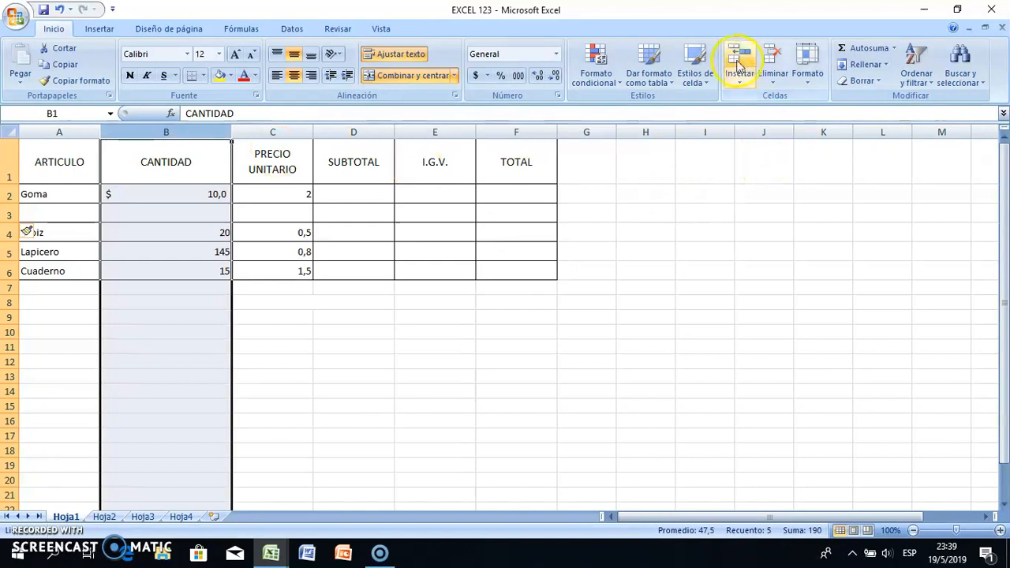
left_click(734, 55)
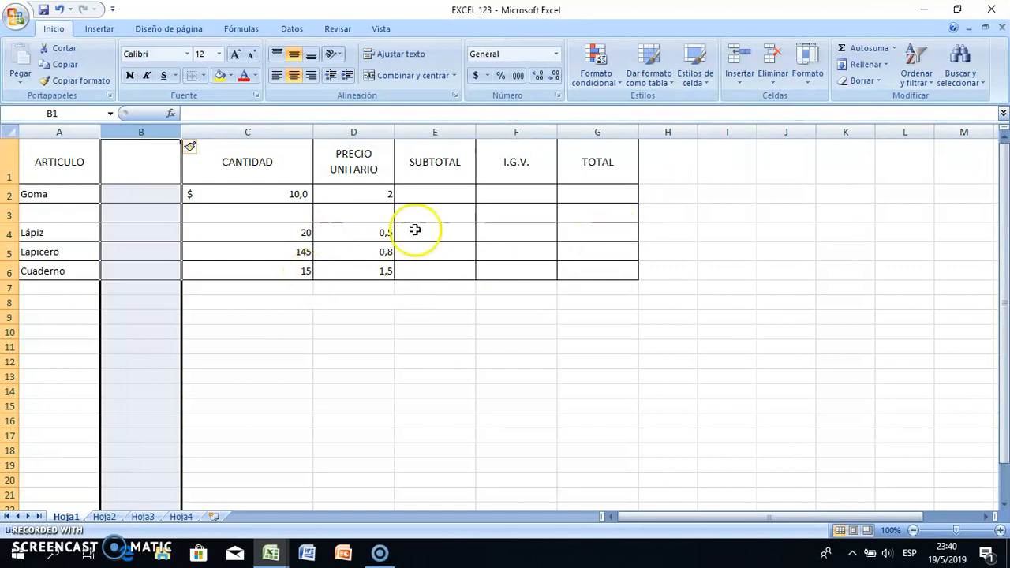
left_click(360, 330)
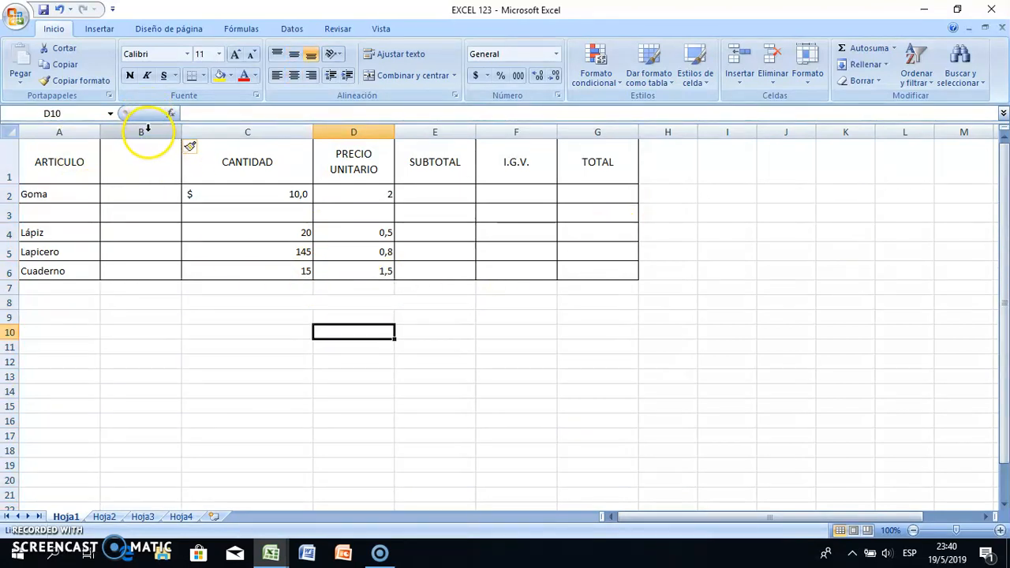
Delete the blank column before CANTIDAD and the blank row above Lápiz
left_click(146, 131)
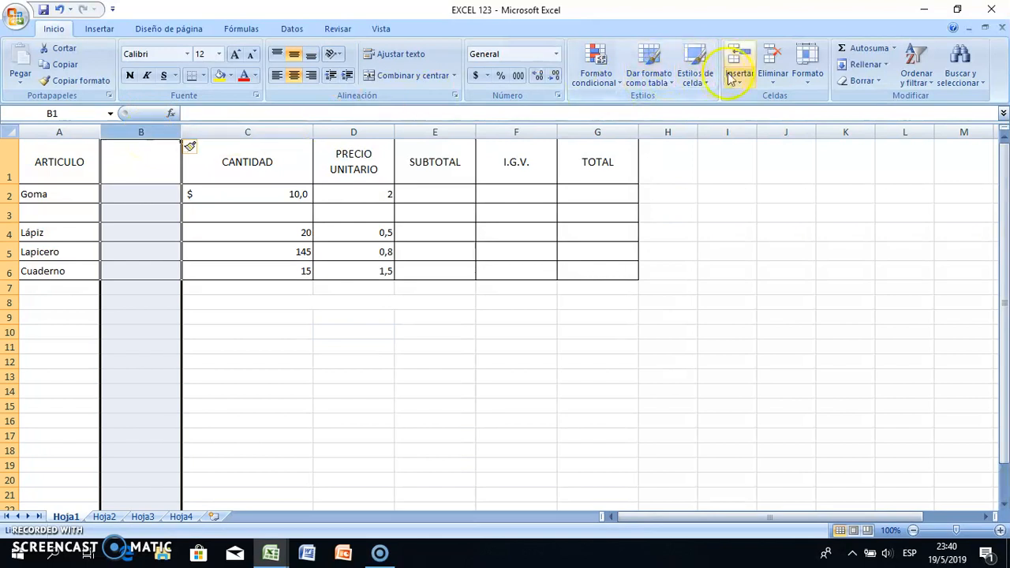
left_click(771, 53)
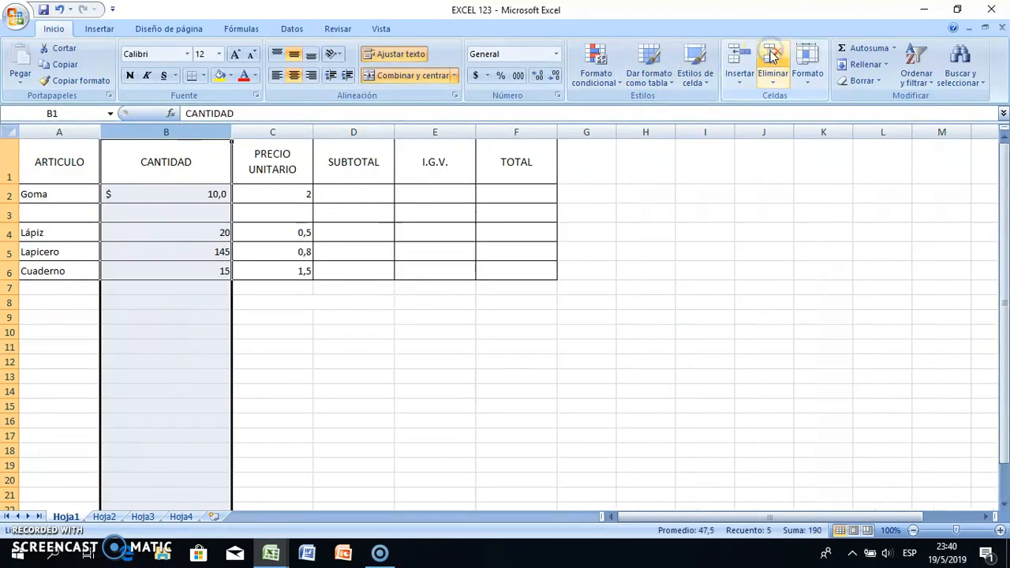
left_click(439, 343)
left_click(10, 214)
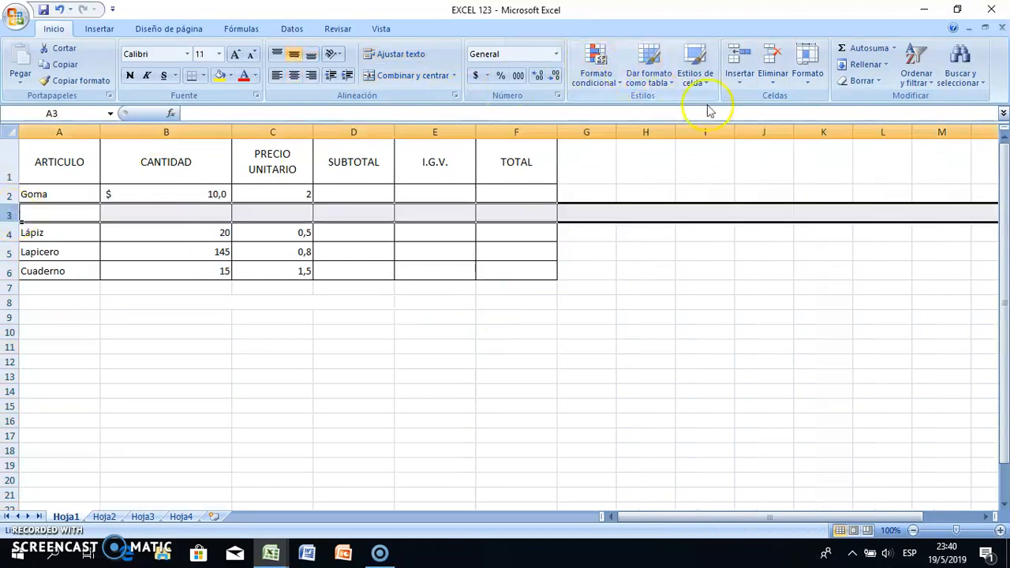
left_click(773, 57)
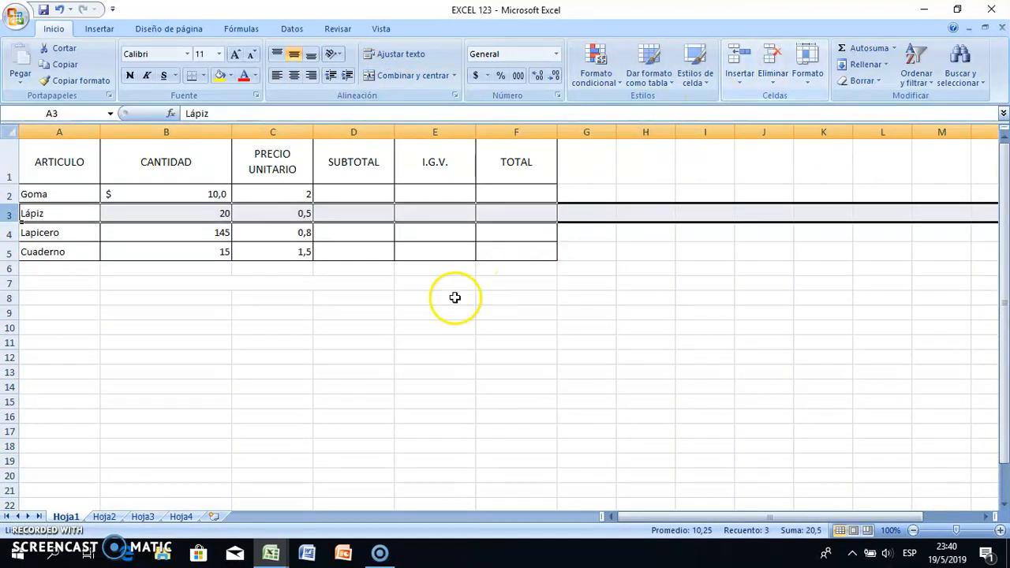
left_click(350, 314)
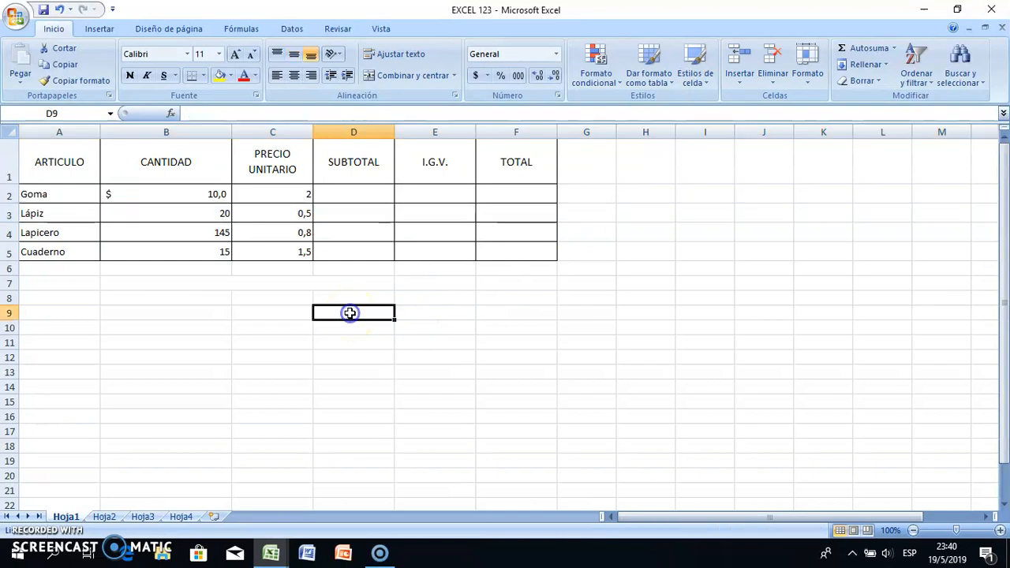
Check the row height and column width settings for Goma's unit price cell (C2), cancelling each without changes
left_click(287, 194)
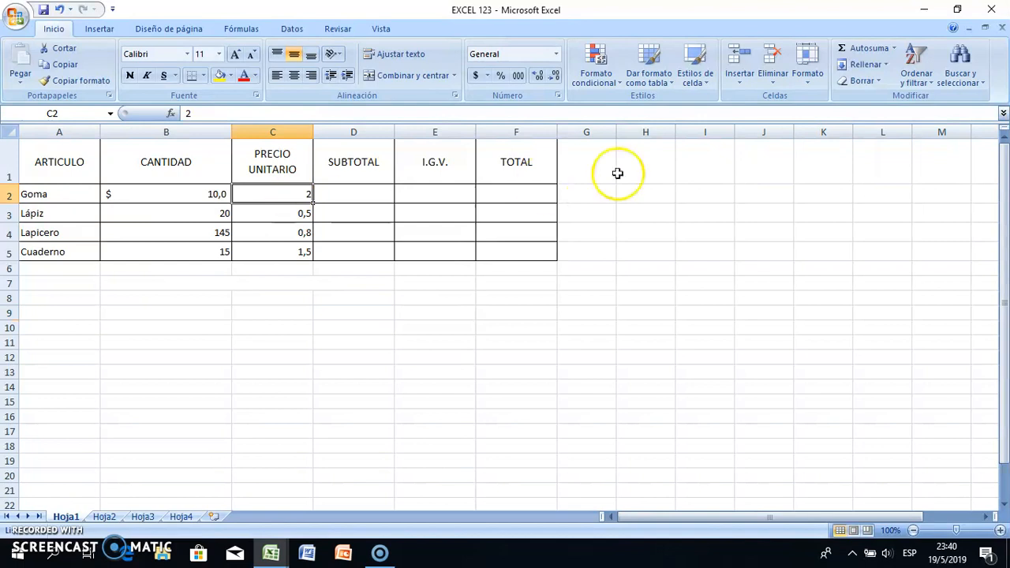
left_click(809, 78)
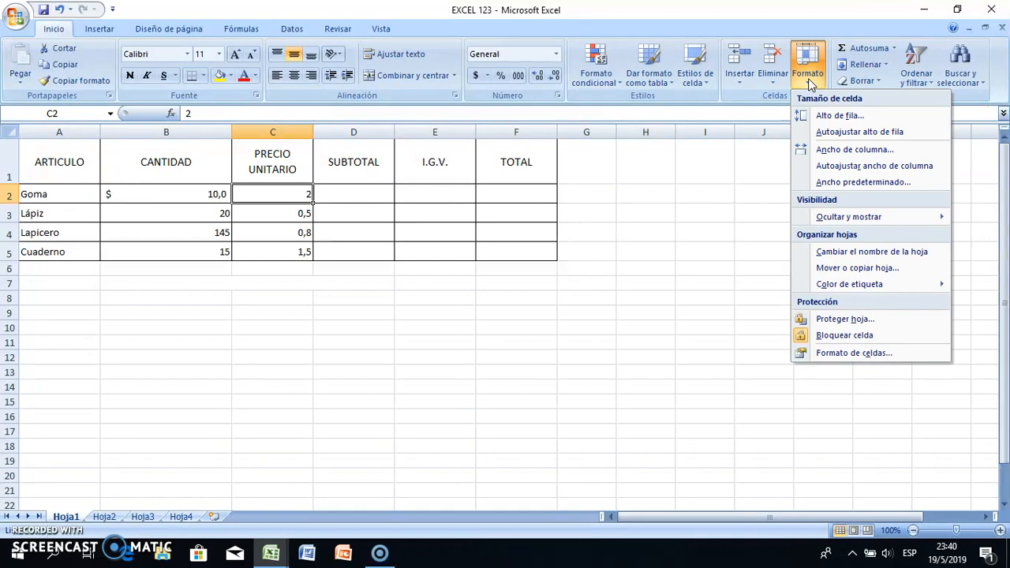
left_click(837, 117)
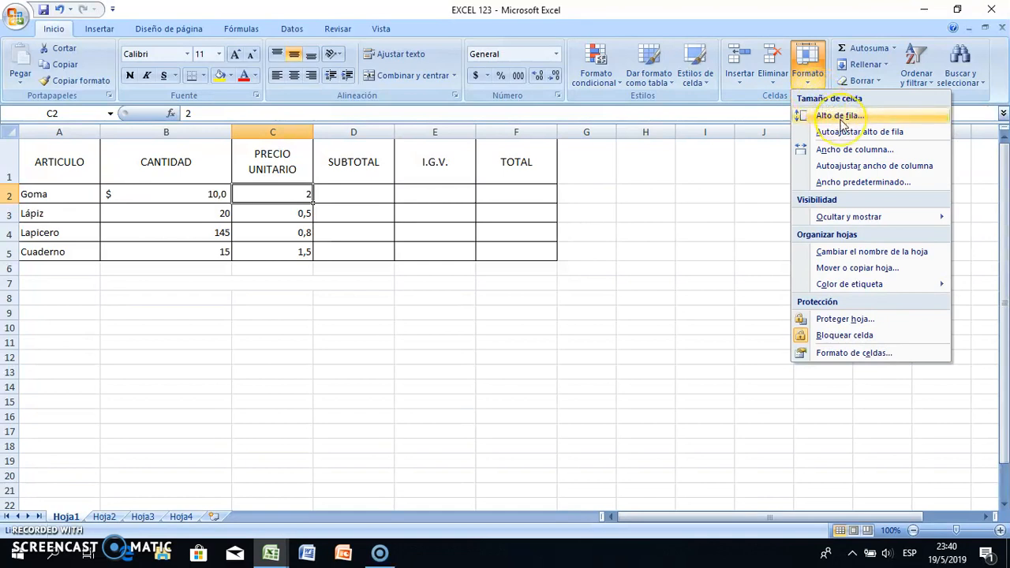
left_click(840, 117)
left_click(681, 291)
left_click(809, 71)
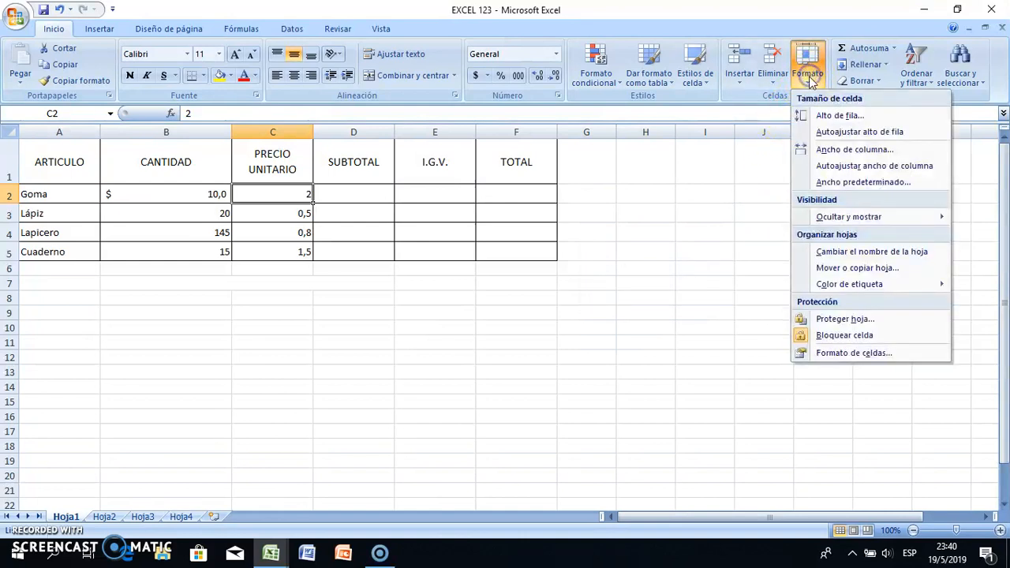
left_click(821, 149)
left_click(663, 268)
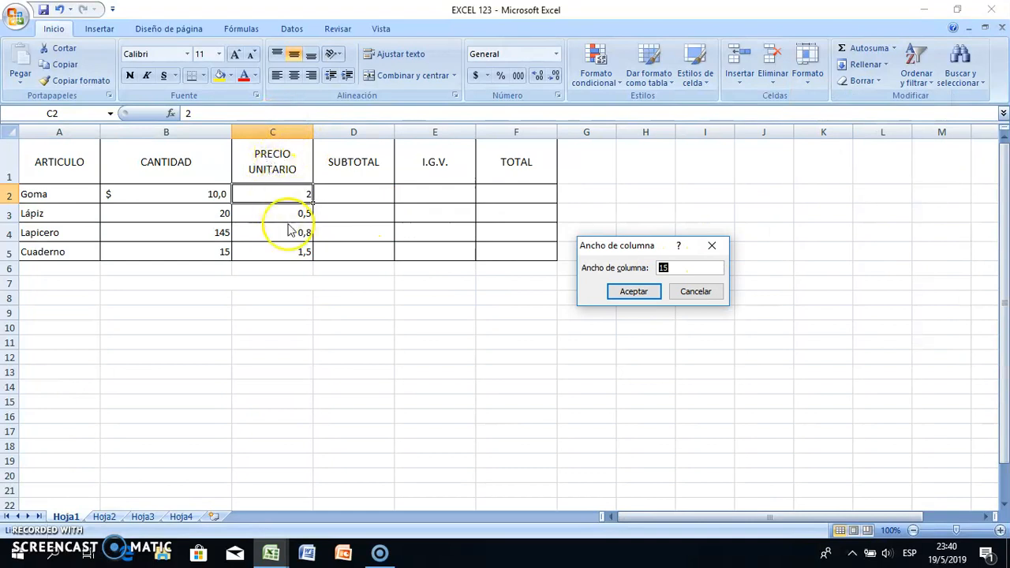
left_click(701, 291)
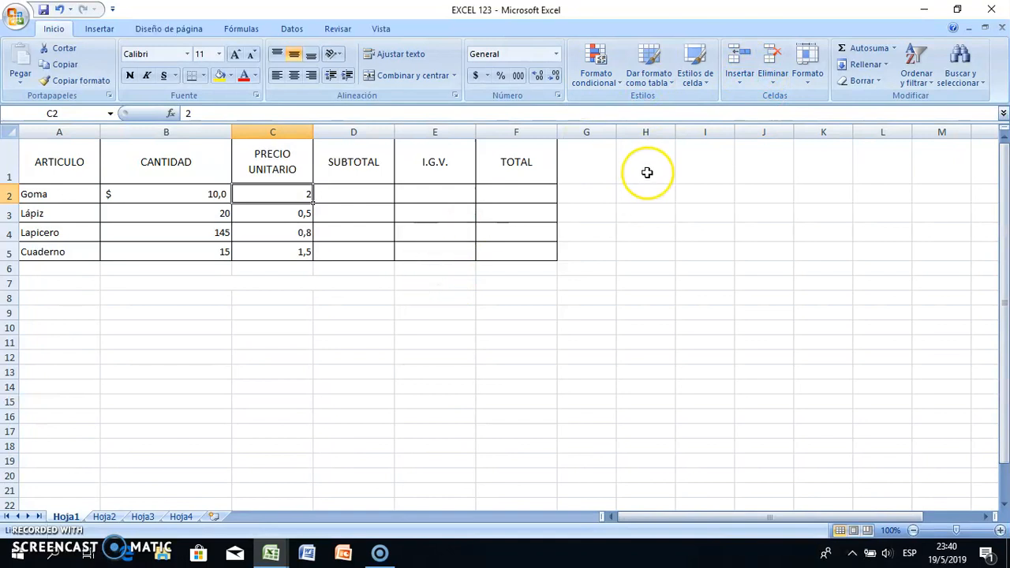
Open the cell format settings for Goma's unit price (C2) and review the number, alignment and font options
left_click(283, 197)
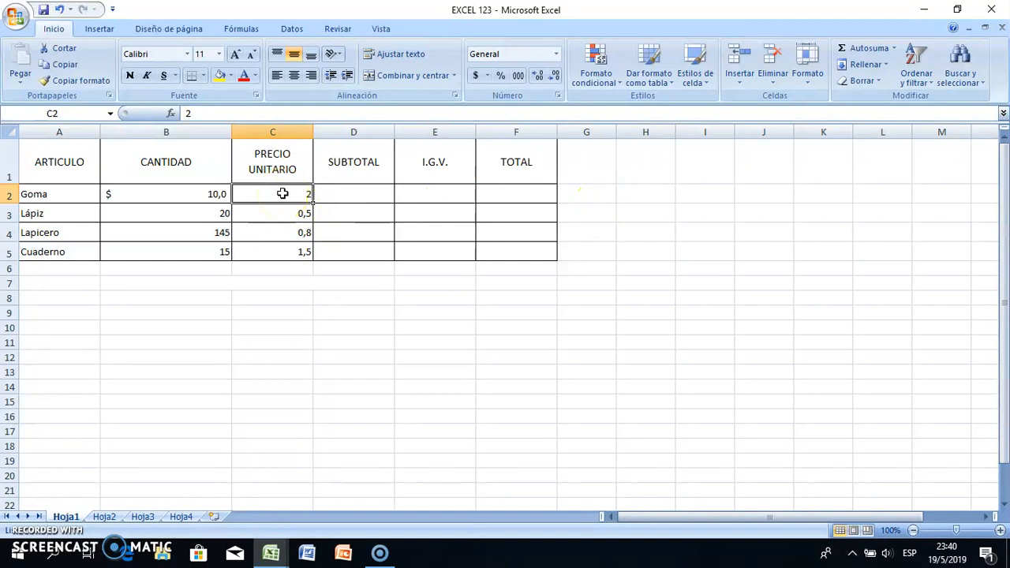
right_click(284, 194)
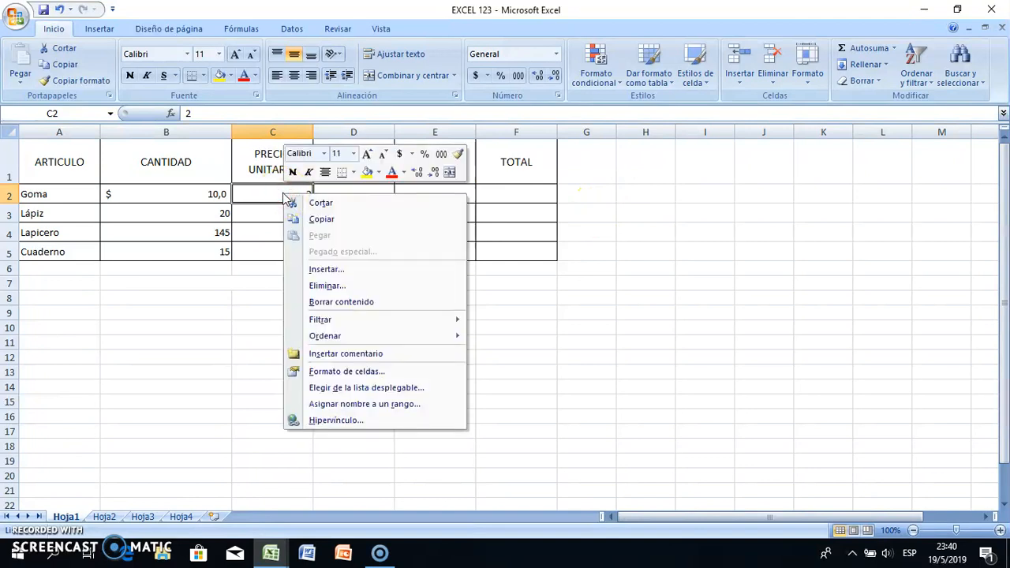
left_click(400, 374)
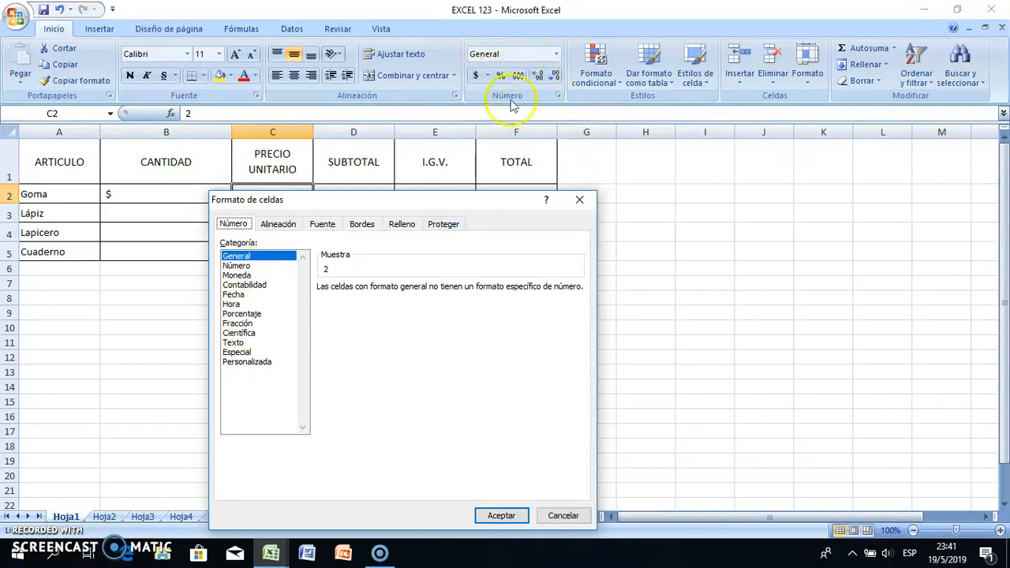
left_click(279, 225)
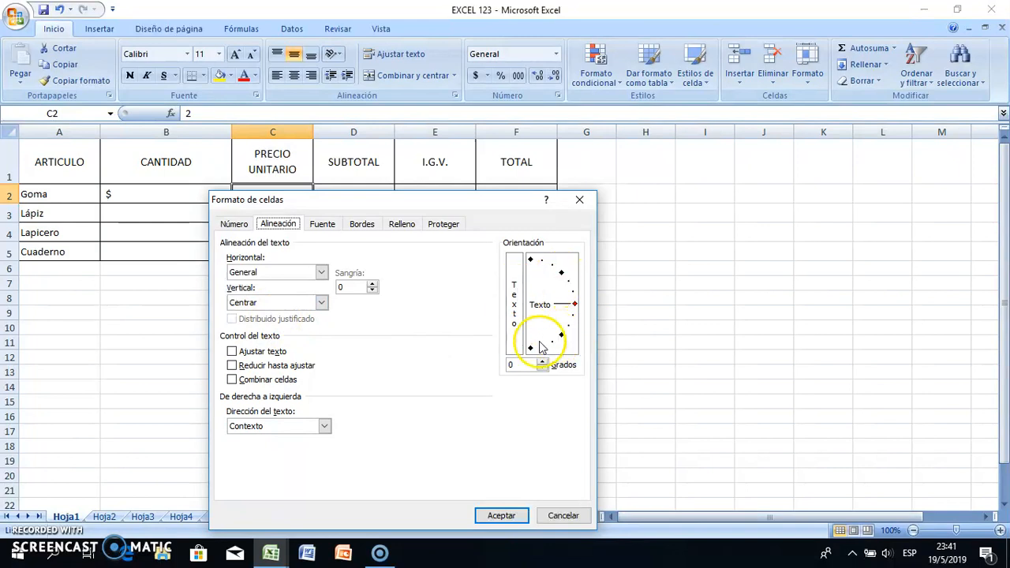
left_click(327, 225)
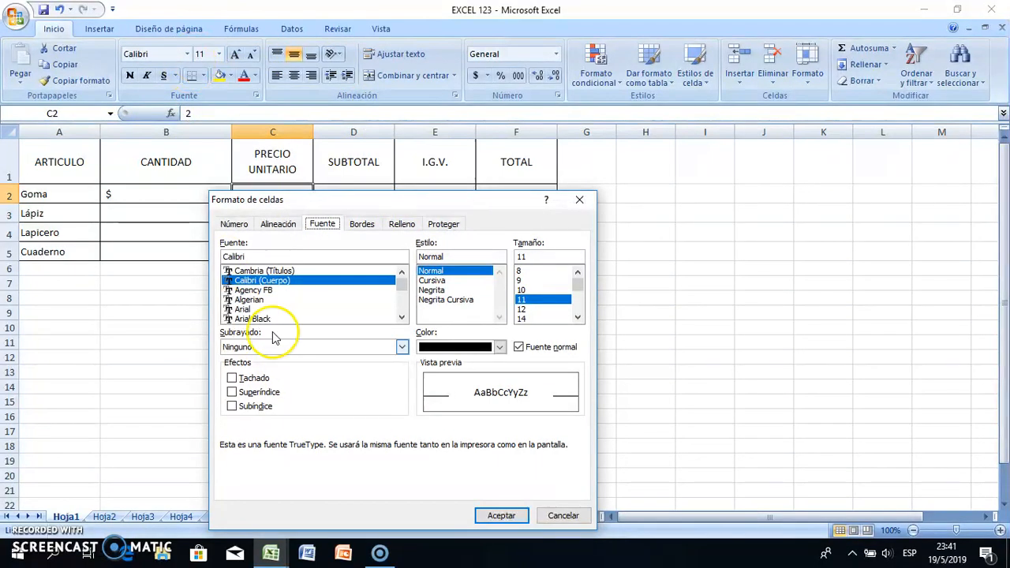
Give Goma's unit price cell (C2) a thick outline border in red
left_click(365, 228)
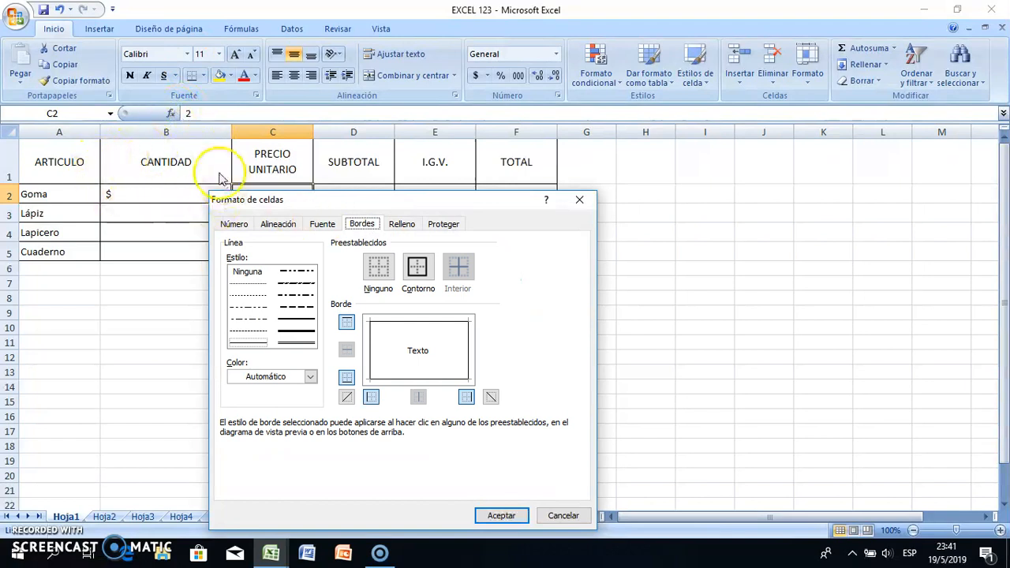
left_click(300, 334)
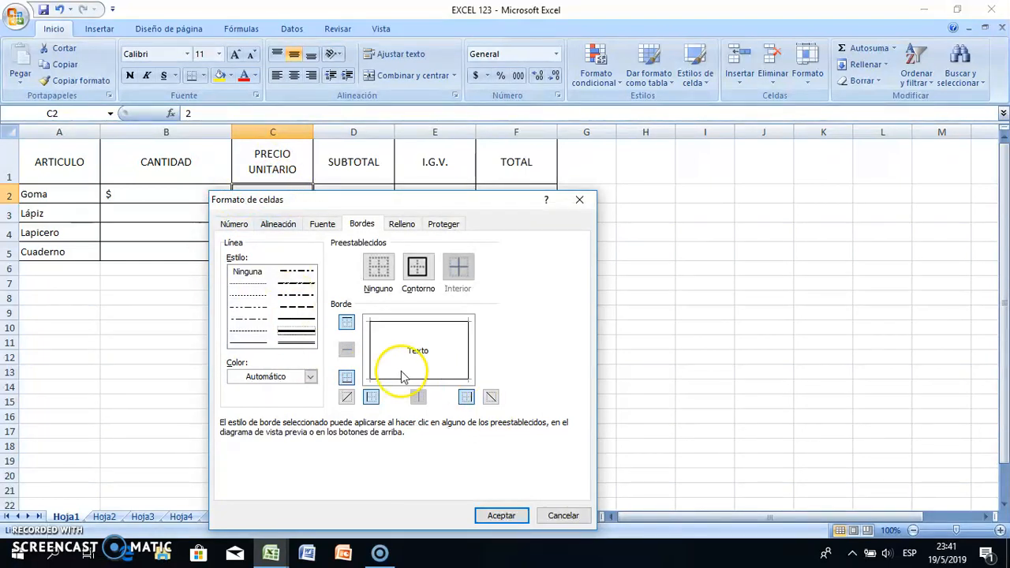
left_click(427, 274)
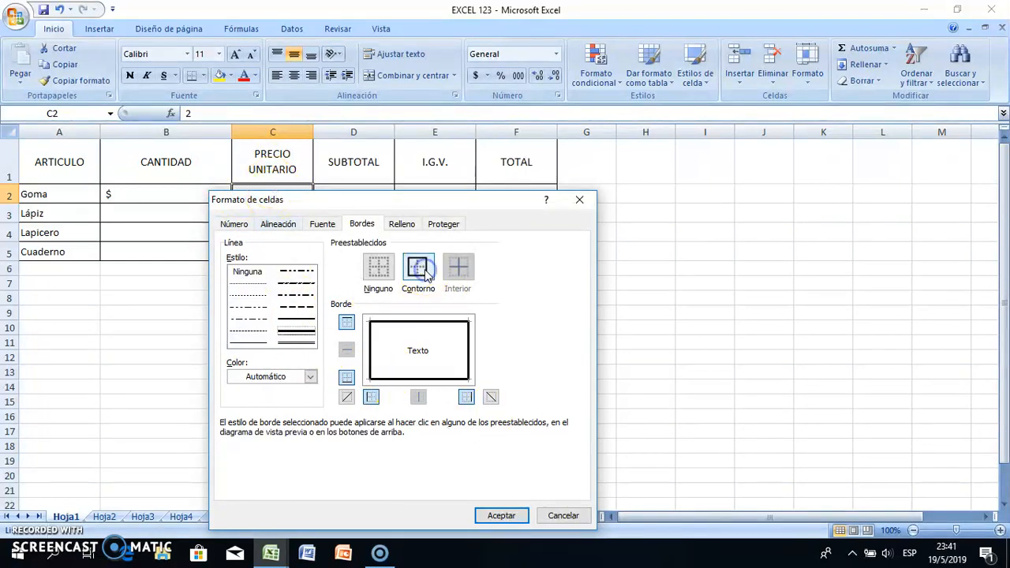
left_click(311, 378)
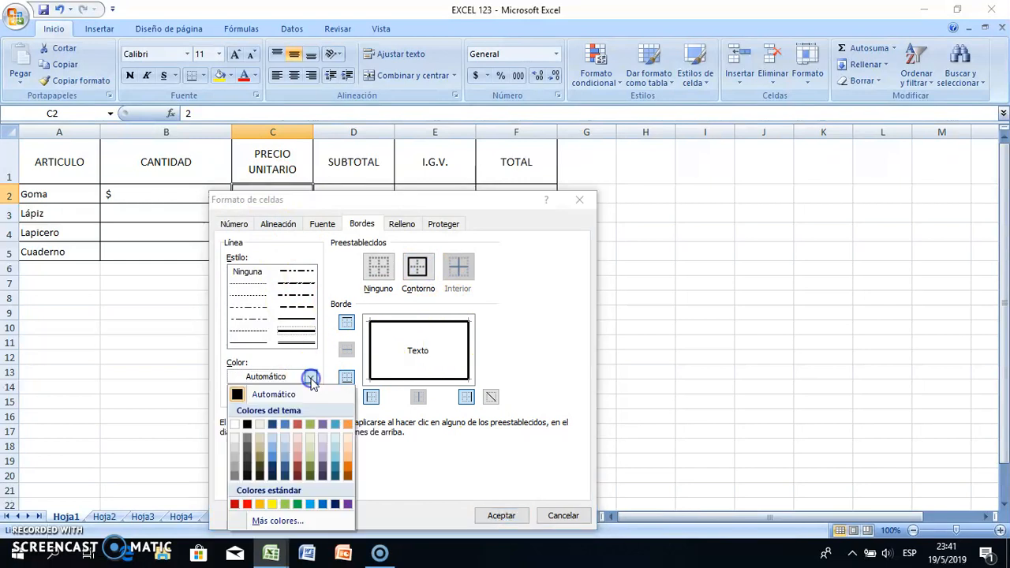
left_click(247, 505)
left_click(418, 266)
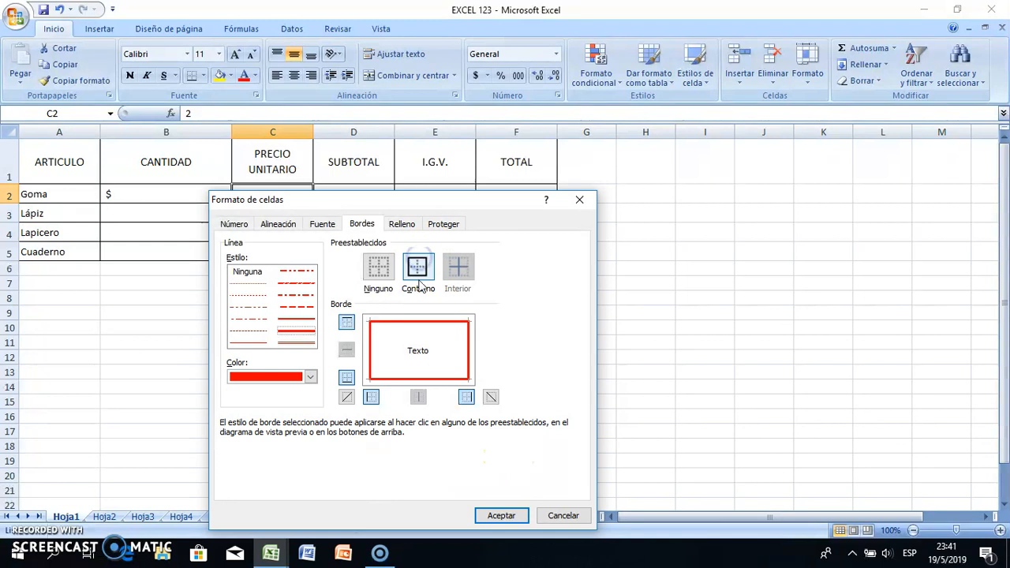
Set a pale red background fill for Goma's unit price cell (C2) and apply the cell formatting
left_click(403, 225)
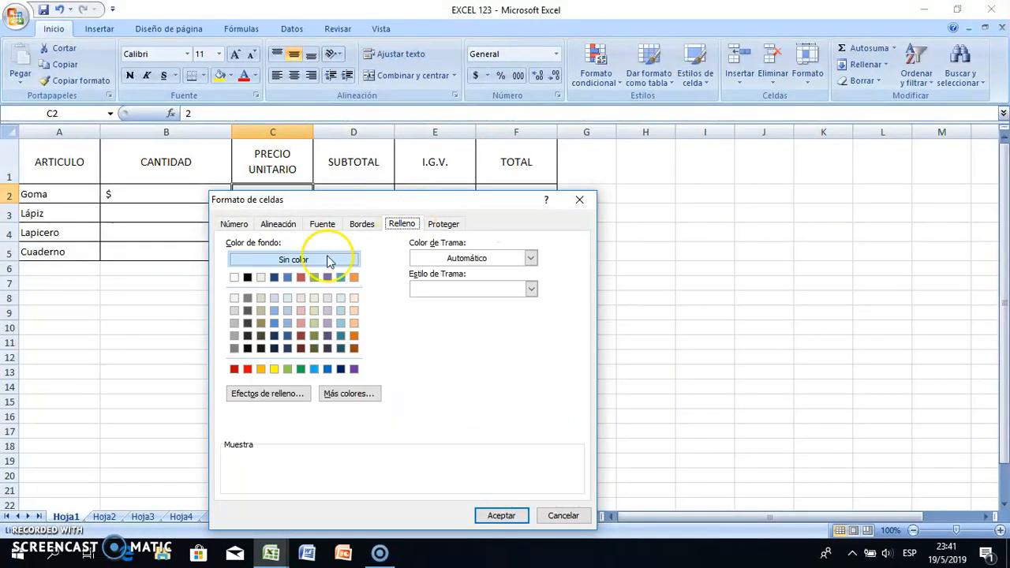
left_click(301, 298)
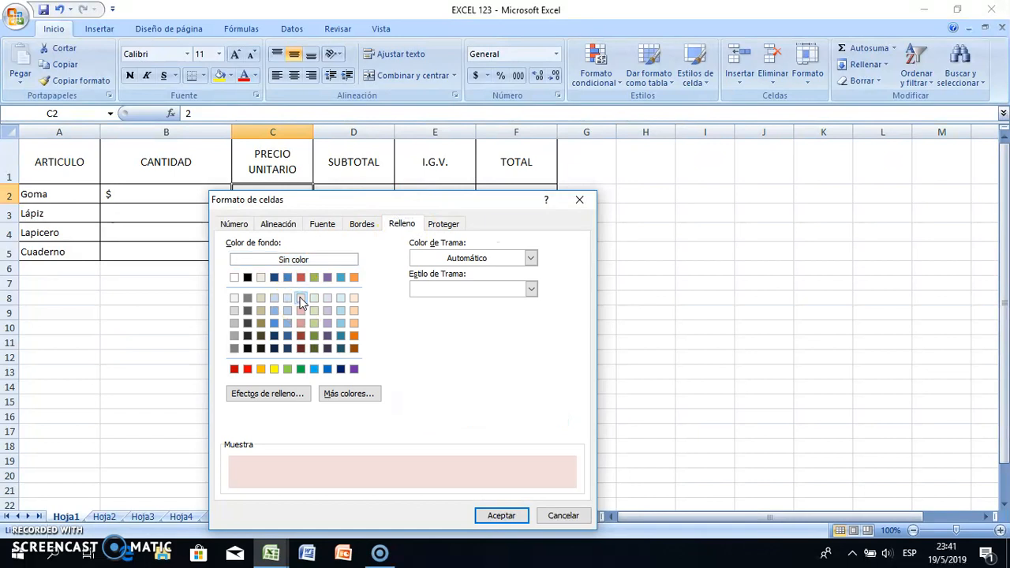
left_click(511, 515)
left_click(361, 312)
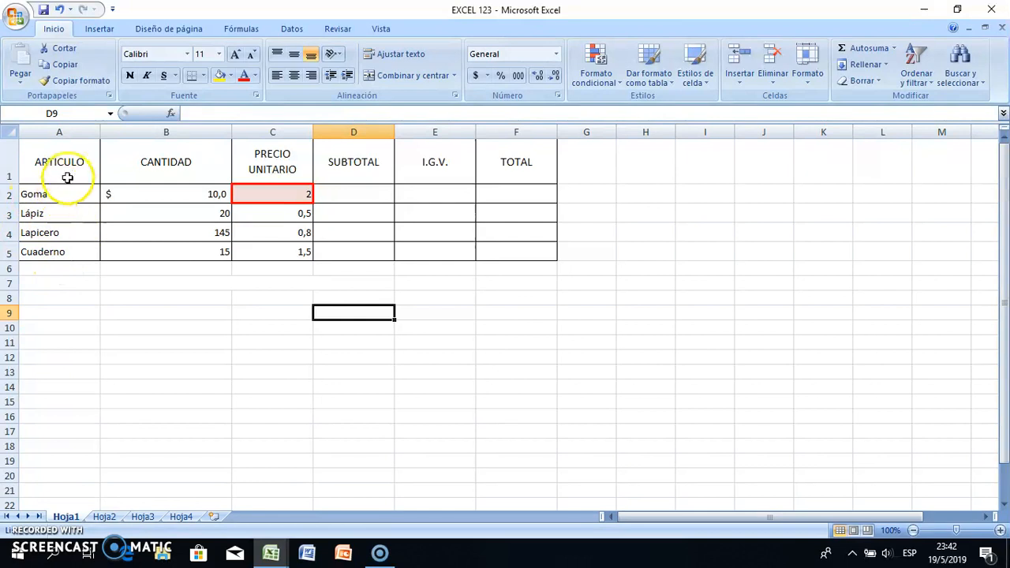
left_click_drag(71, 164, 61, 249)
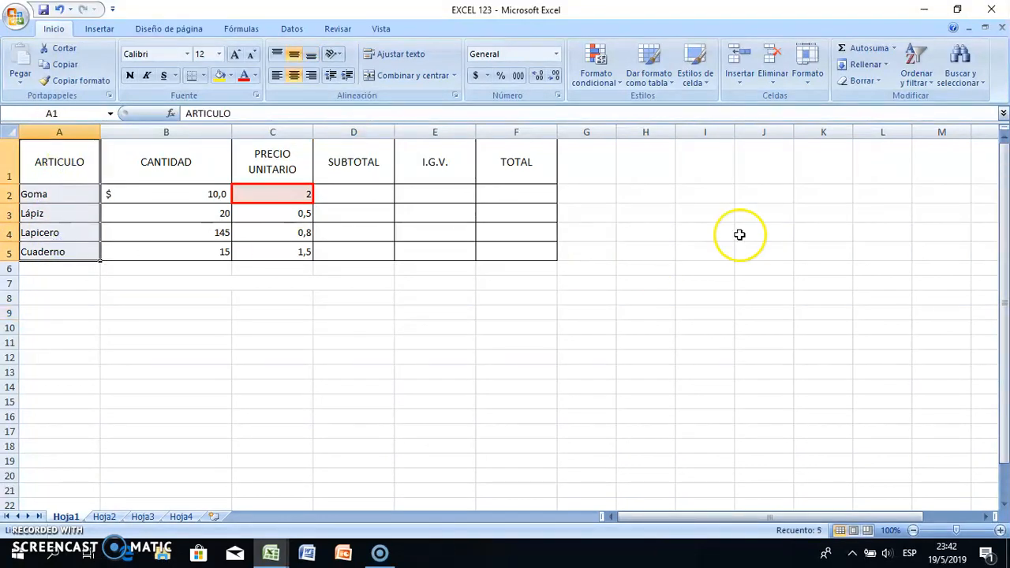
left_click(918, 73)
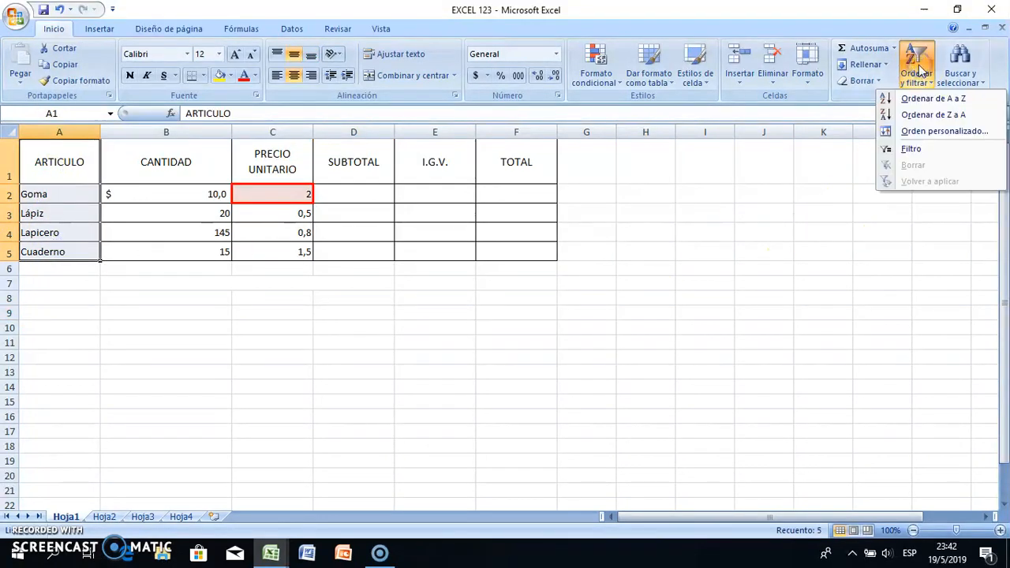
left_click(939, 135)
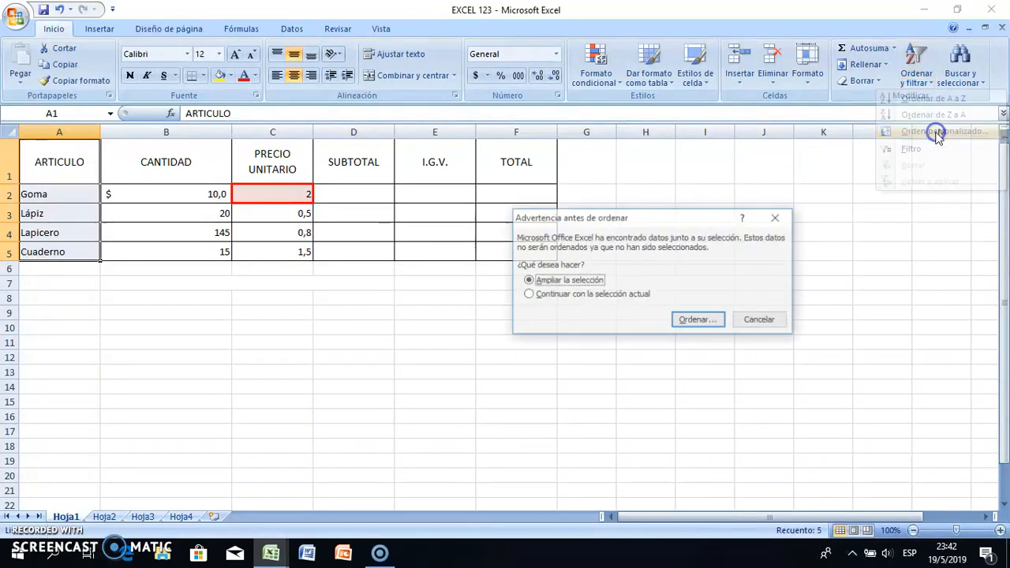
left_click(762, 322)
Custom-sort only the article names in A2:A5 by ARTICULO values from A to Z, continuing with the current selection
left_click_drag(79, 196, 68, 250)
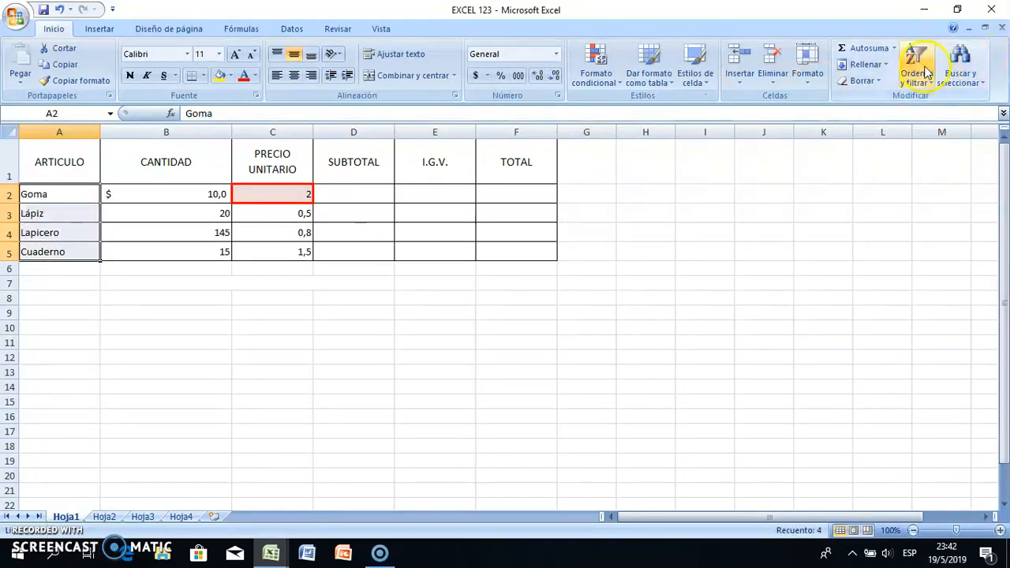
left_click(916, 68)
left_click(930, 131)
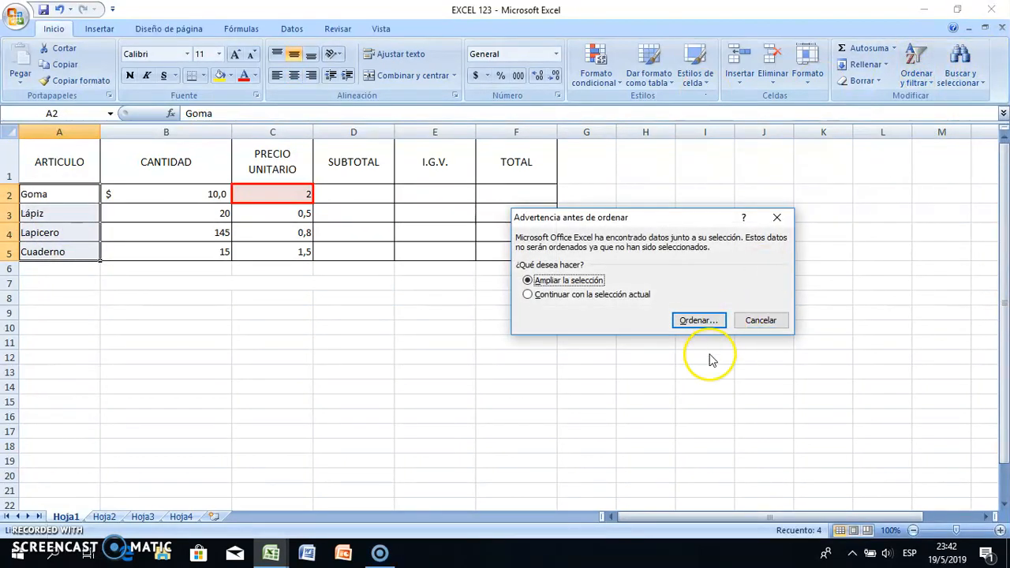
left_click(588, 295)
left_click(699, 321)
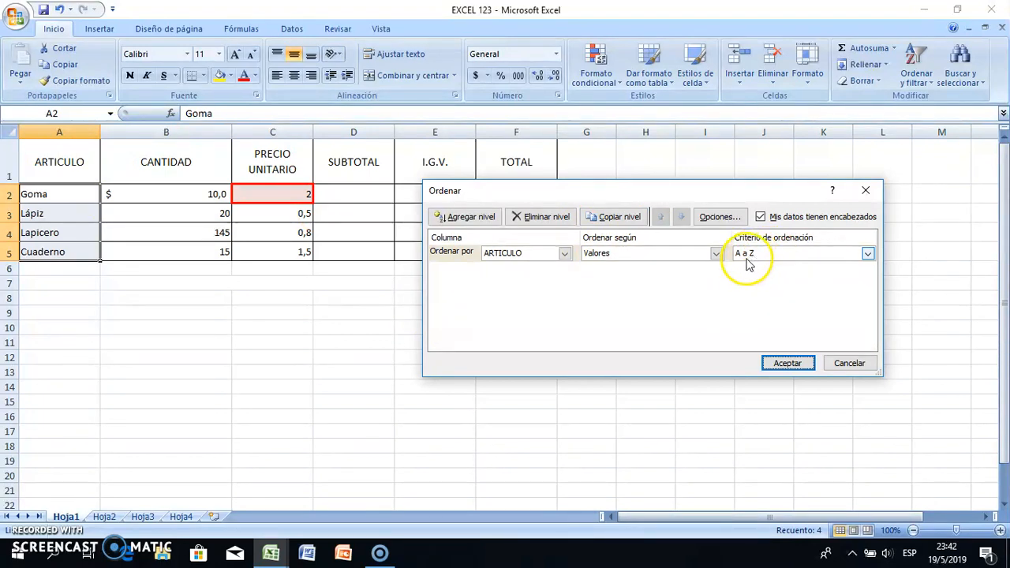
left_click(869, 253)
left_click(858, 266)
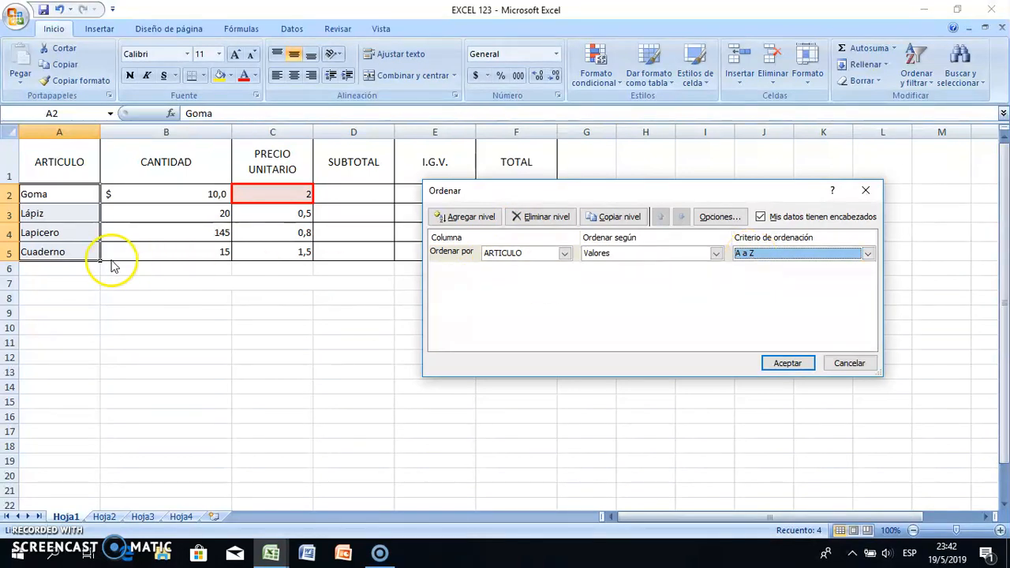
left_click(779, 361)
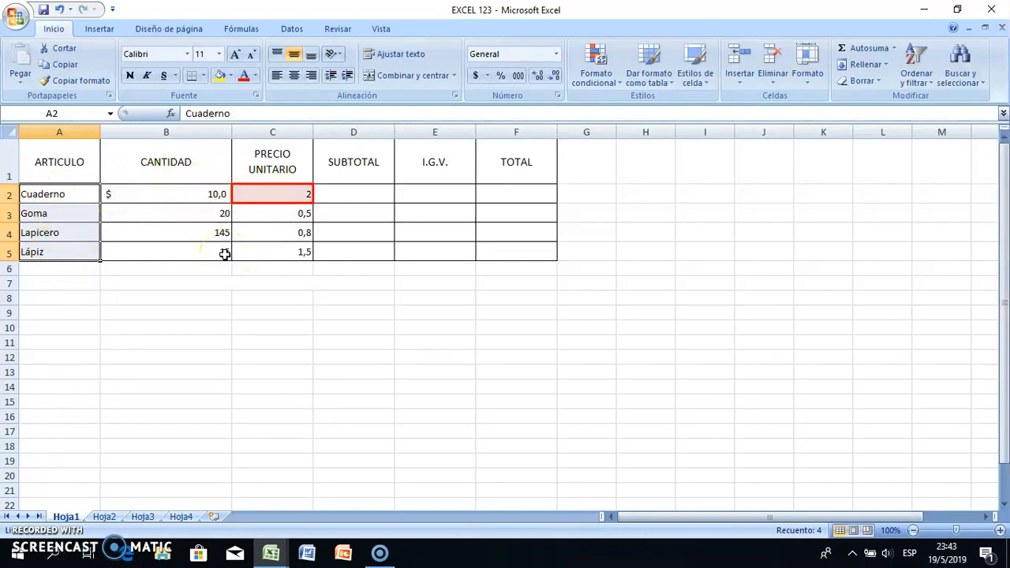
Undo the names-only sort and custom-sort the whole articles table A1:F5 by CANTIDAD values from smallest to largest
left_click(59, 10)
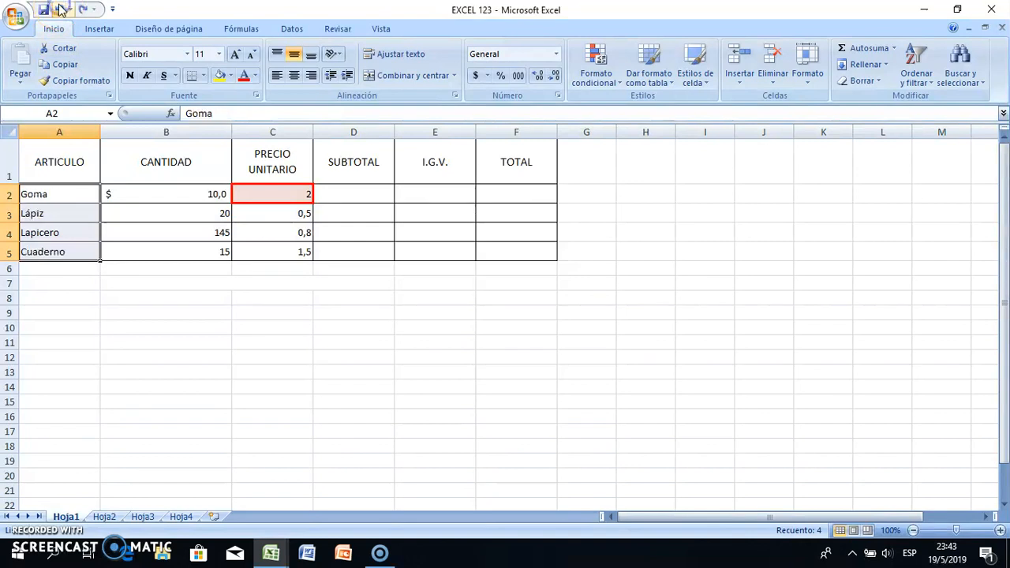
left_click(155, 371)
left_click_drag(59, 160, 508, 248)
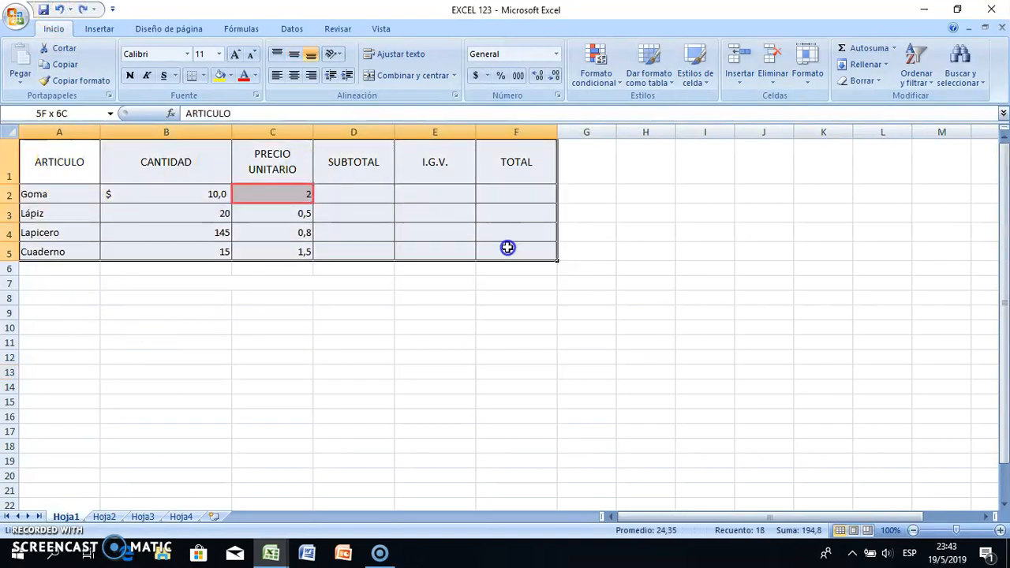
left_click(916, 72)
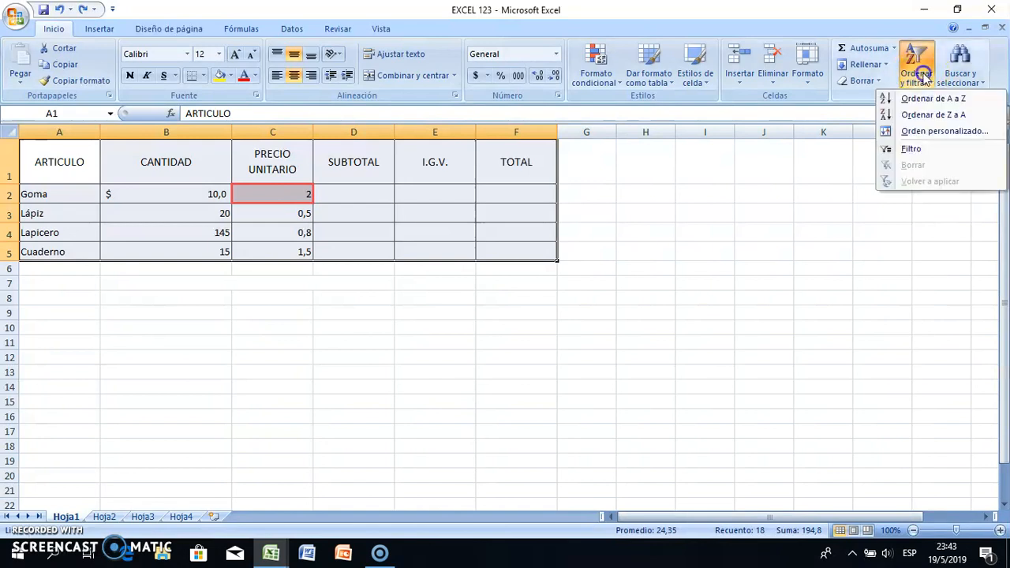
left_click(923, 132)
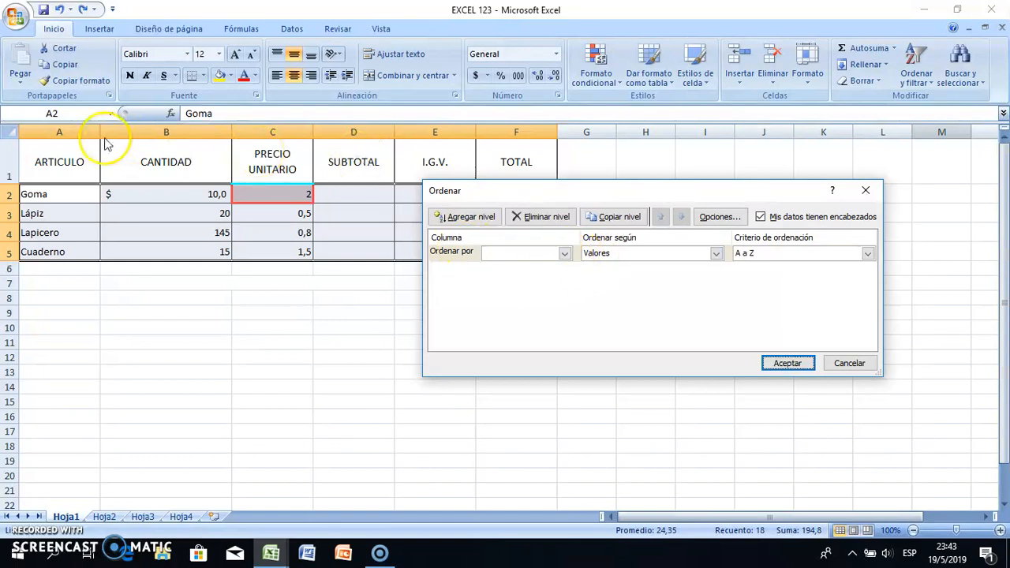
left_click(565, 254)
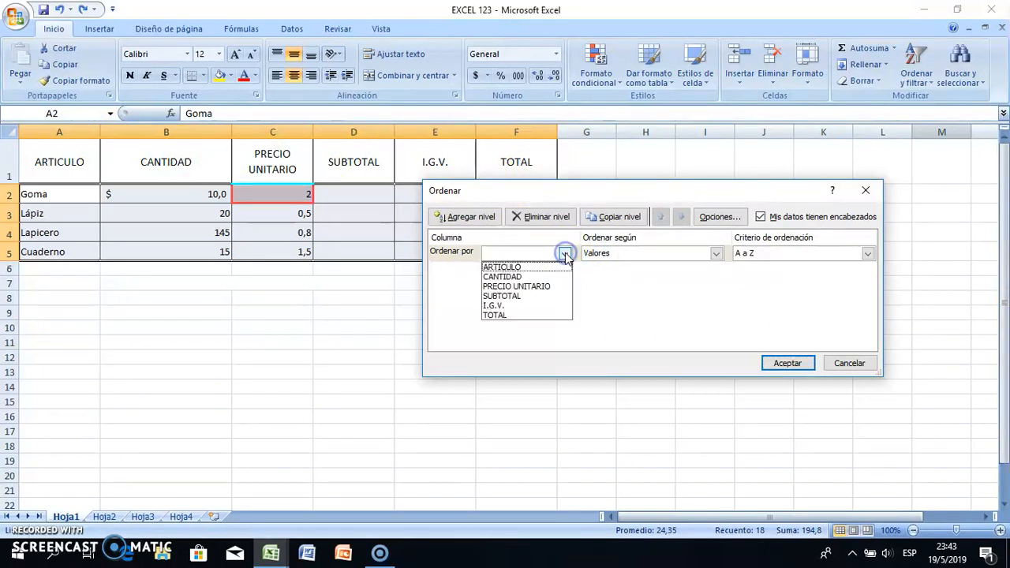
left_click(514, 278)
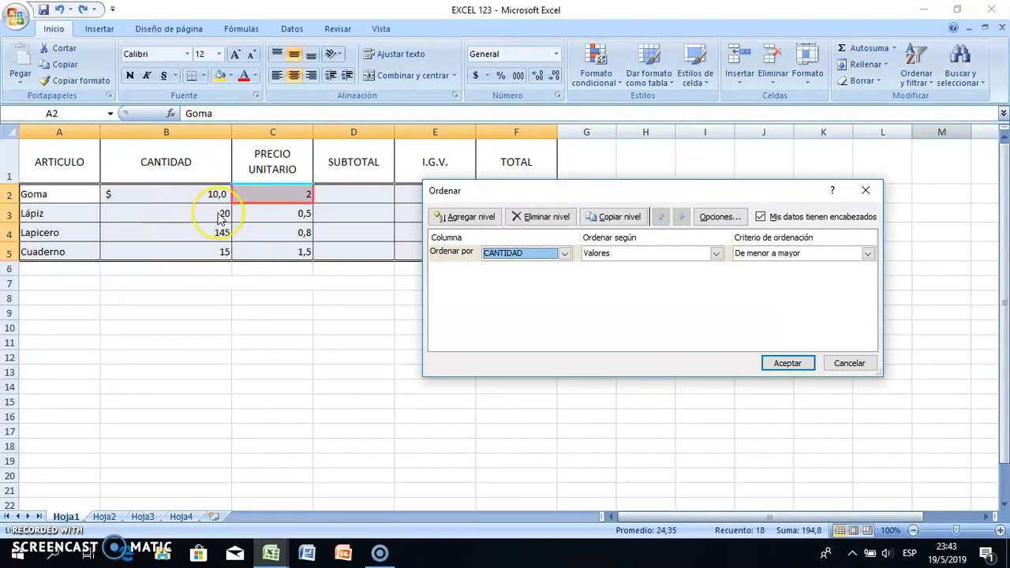
left_click(788, 364)
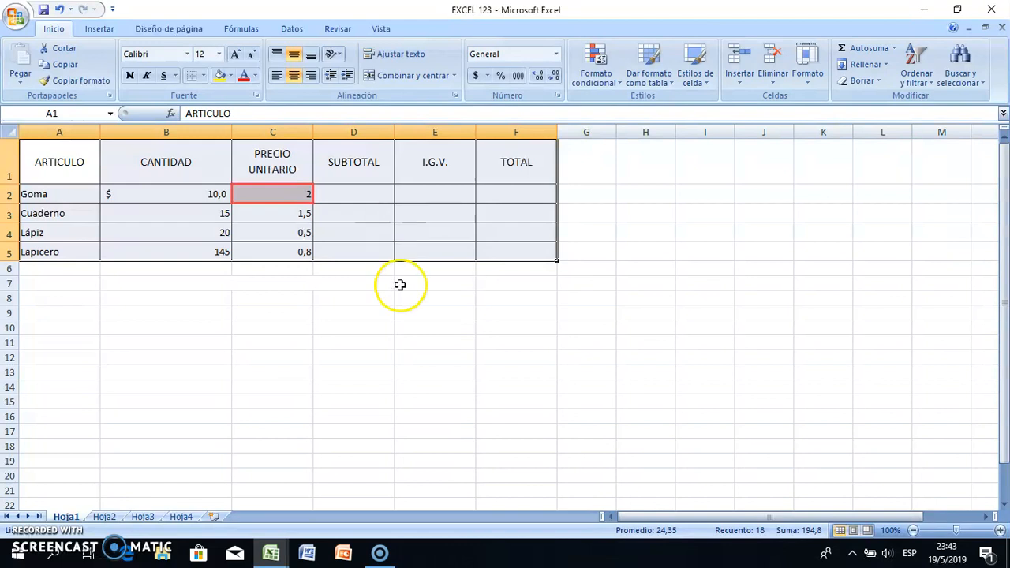
left_click(431, 313)
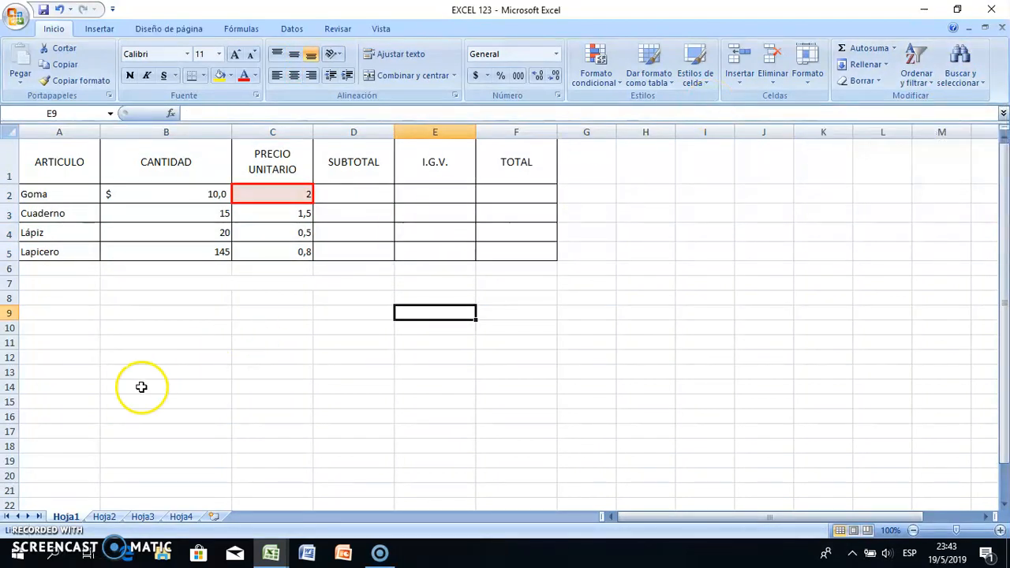
Look through the extensions directory on Hoja3 and find all cells containing PRENSA
left_click(143, 517)
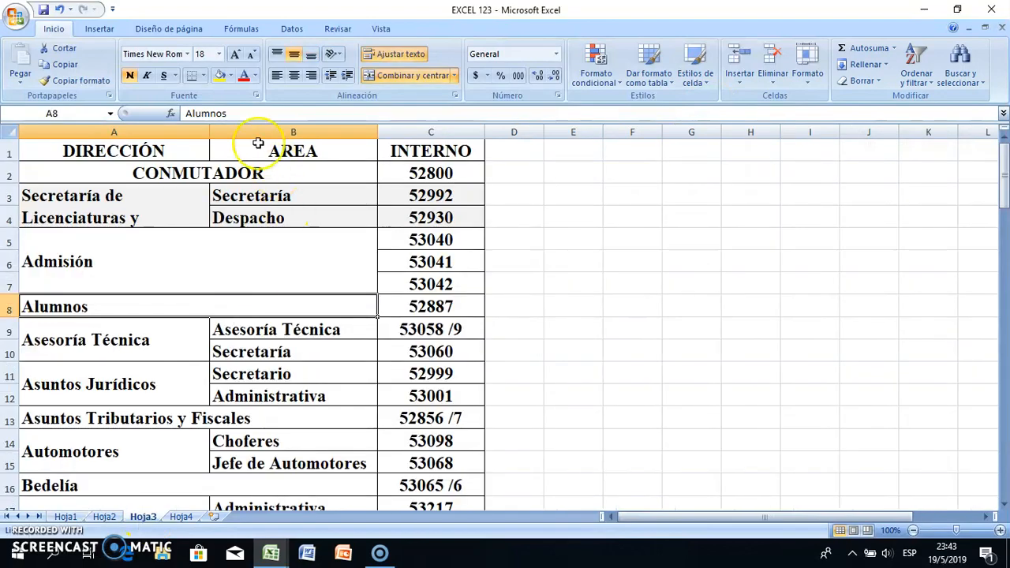
scroll(282, 266, "down", 4)
scroll(286, 270, "down", 6)
scroll(286, 270, "up", 10)
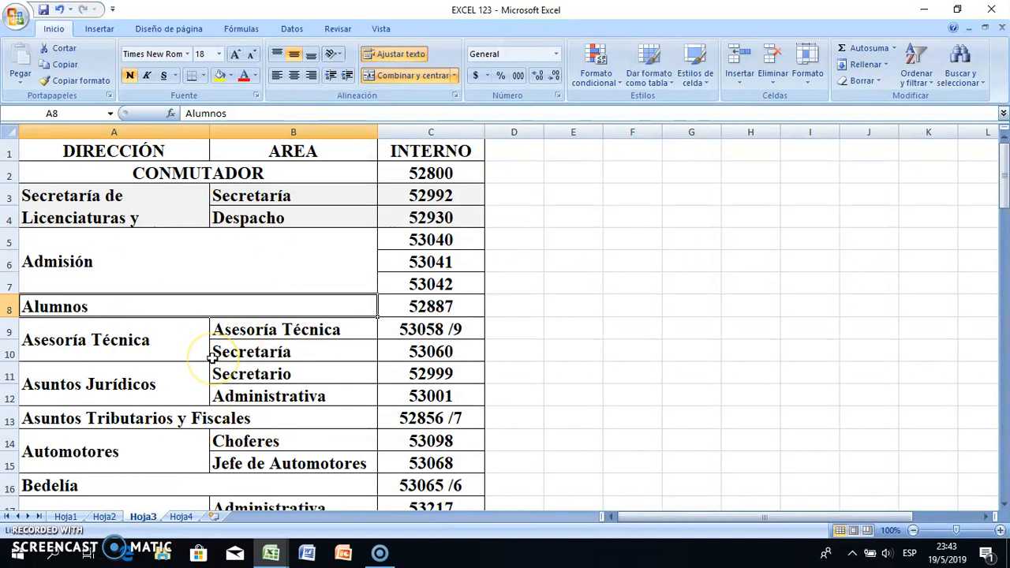
left_click(960, 75)
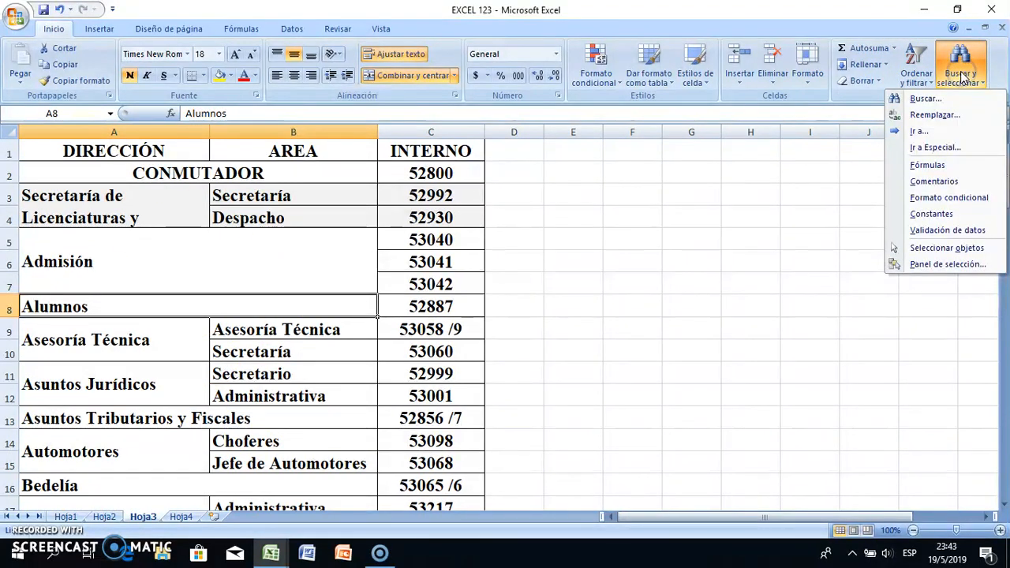
left_click(927, 99)
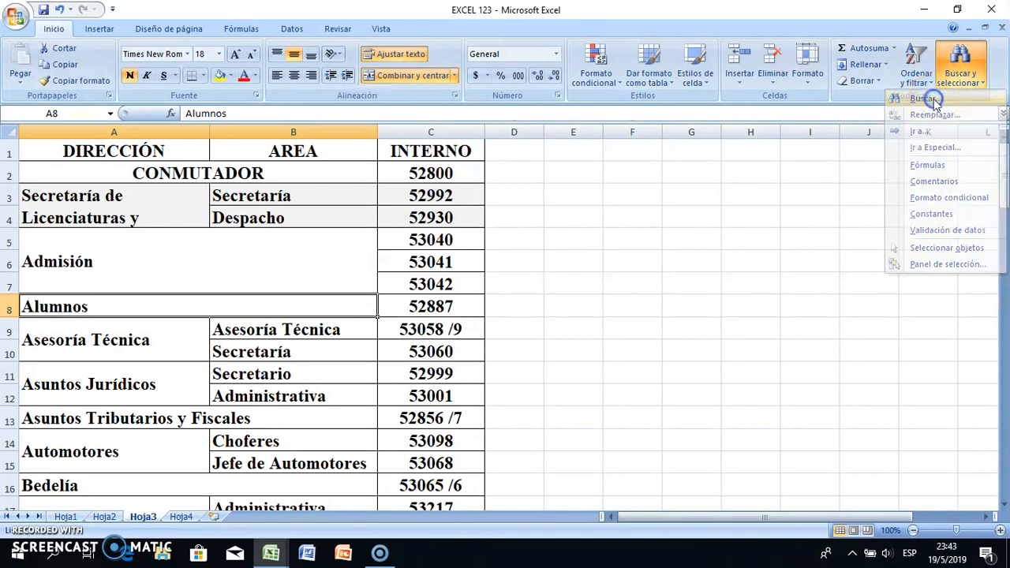
type("PRENSA")
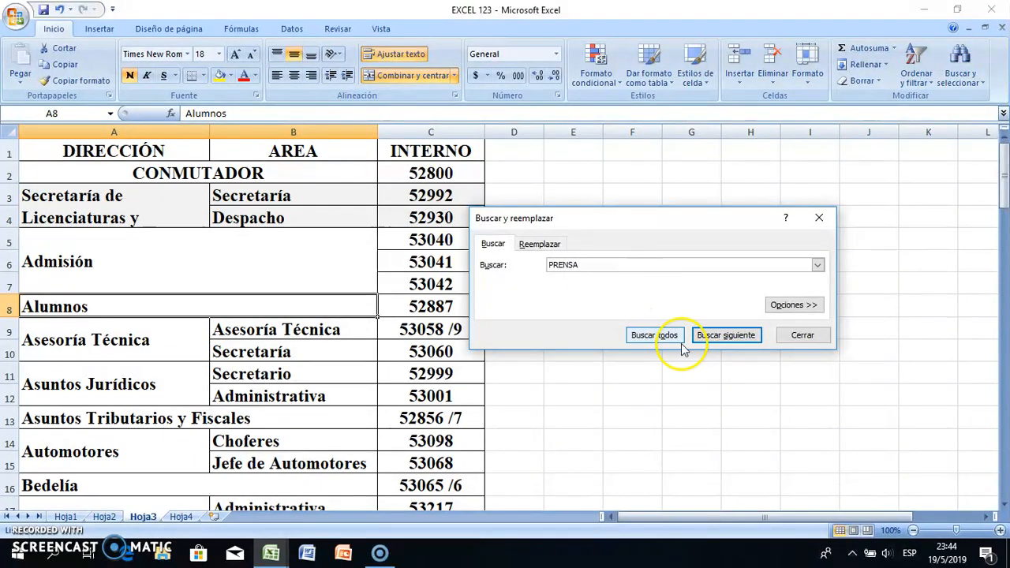
left_click(663, 340)
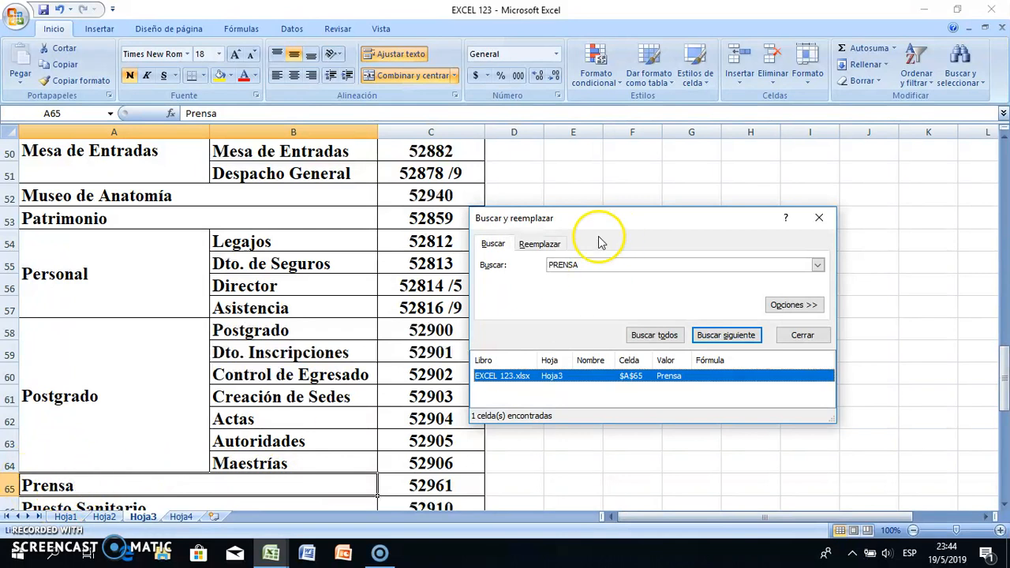
Replace all occurrences of PRENSA with OFICINA on Hoja3 and close the find and replace dialog
left_click(540, 245)
left_click(568, 282)
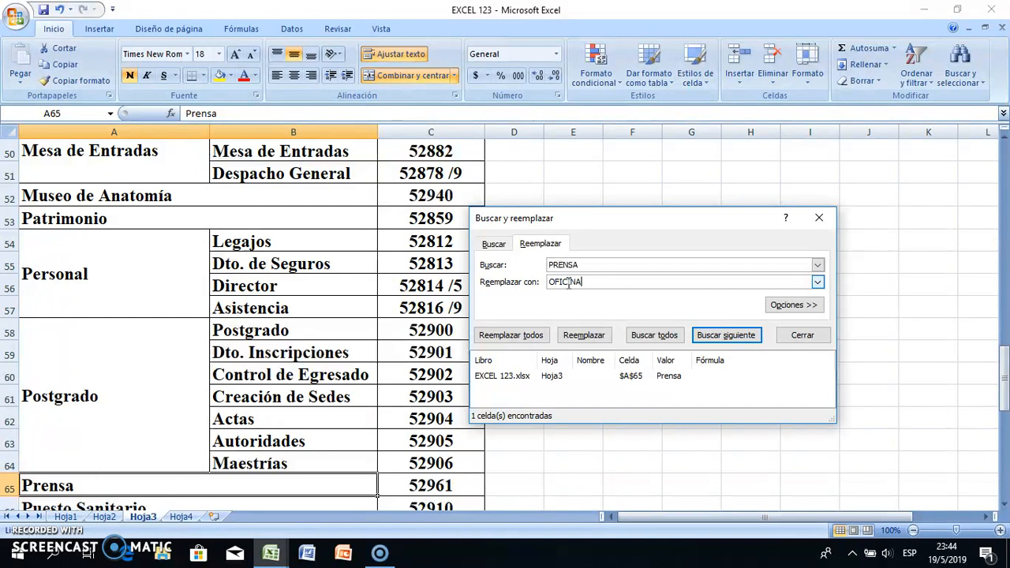
left_click(521, 340)
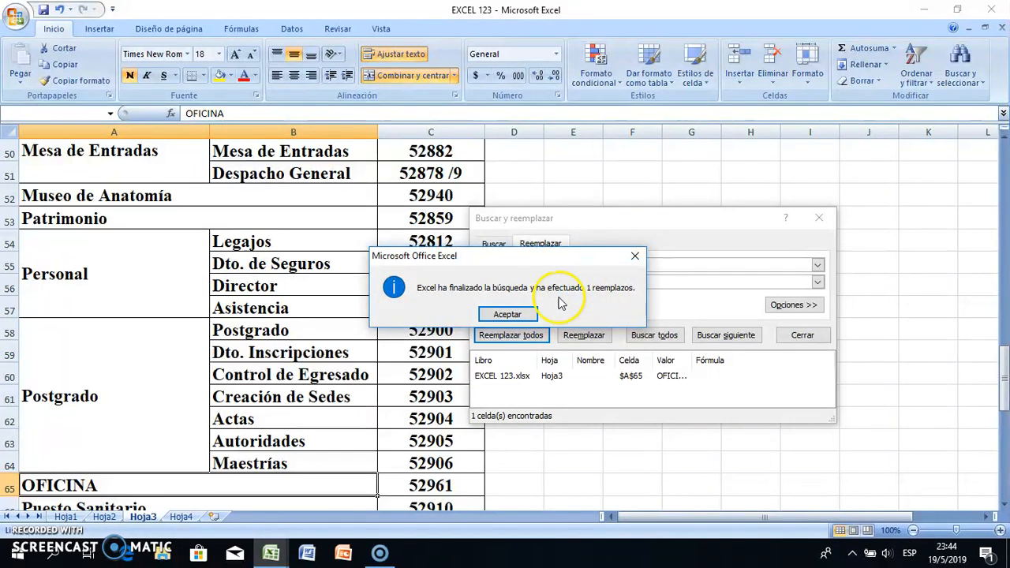
left_click(505, 315)
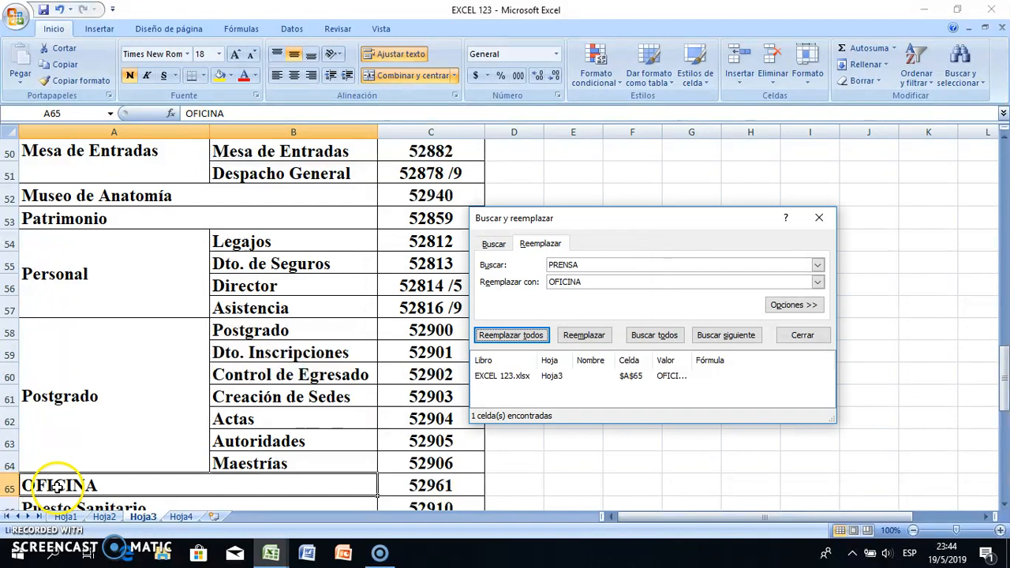
left_click(743, 444)
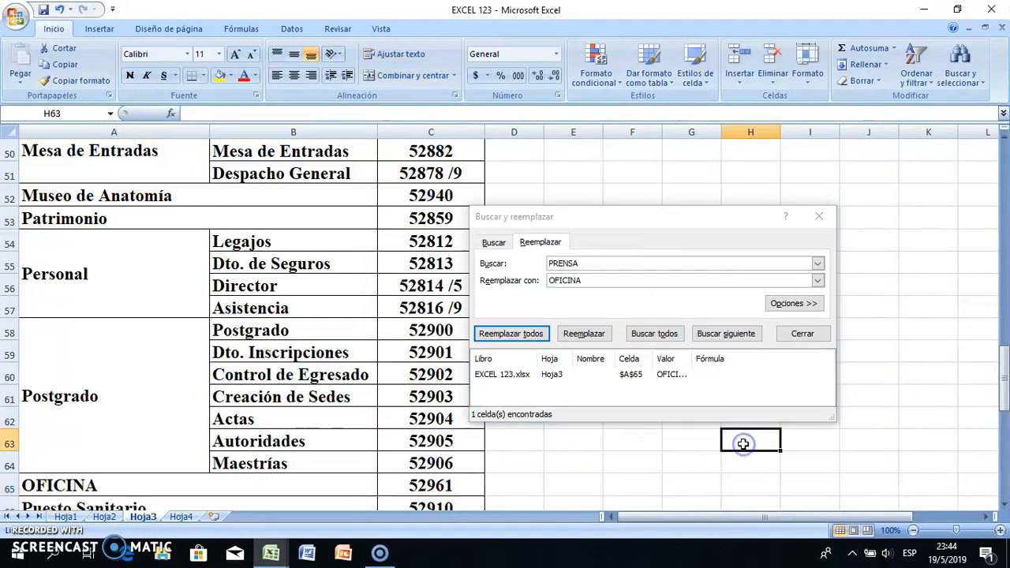
left_click(802, 336)
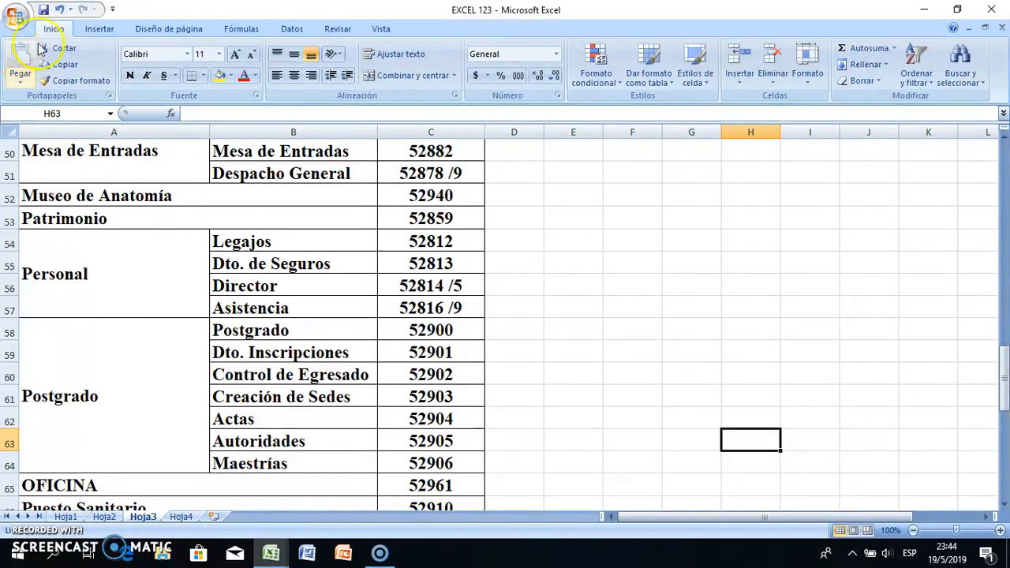
Undo the OFICINA replacement and return to the articles table on Hoja1
left_click(59, 8)
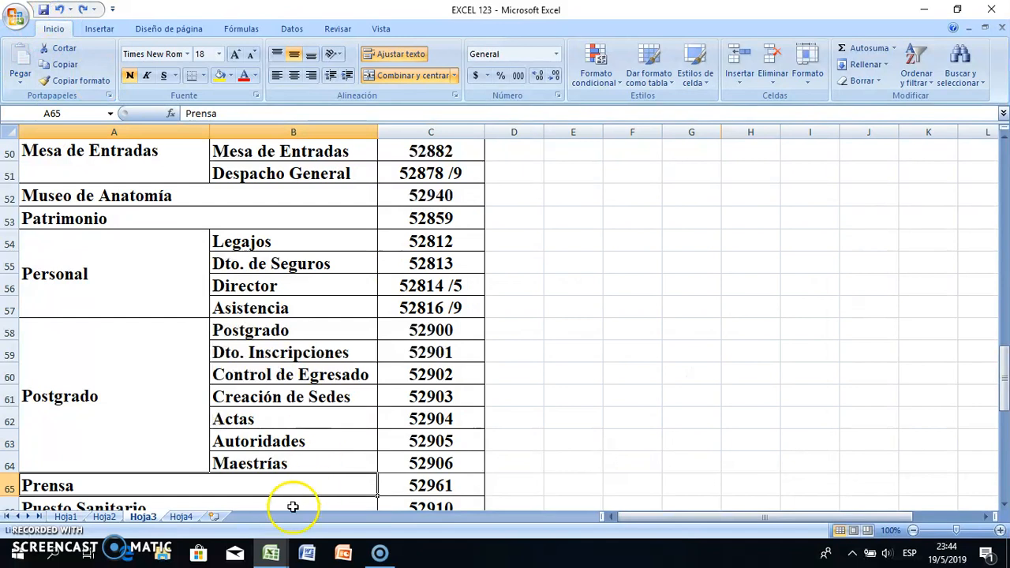
left_click(104, 516)
left_click(66, 516)
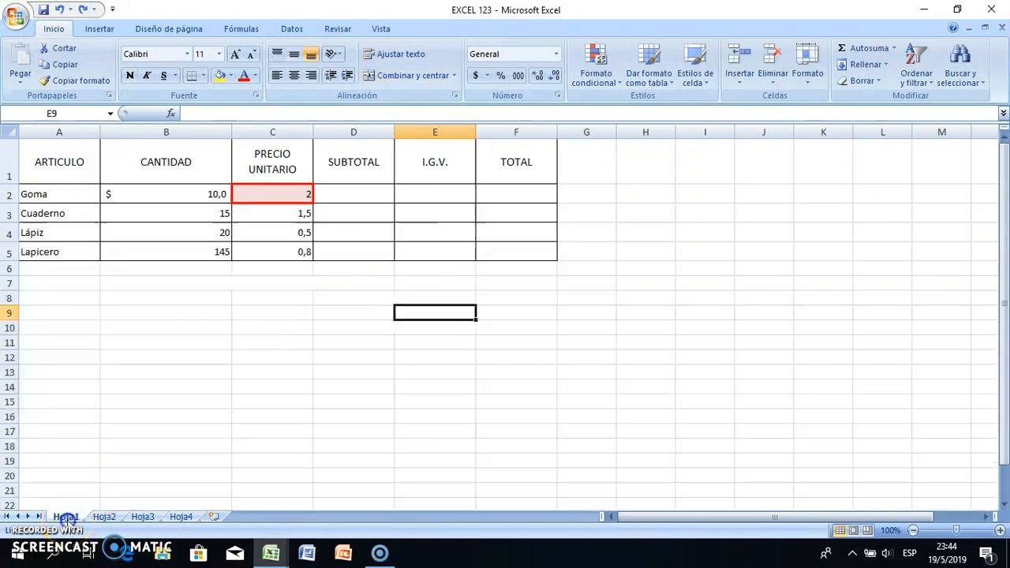
left_click(332, 273)
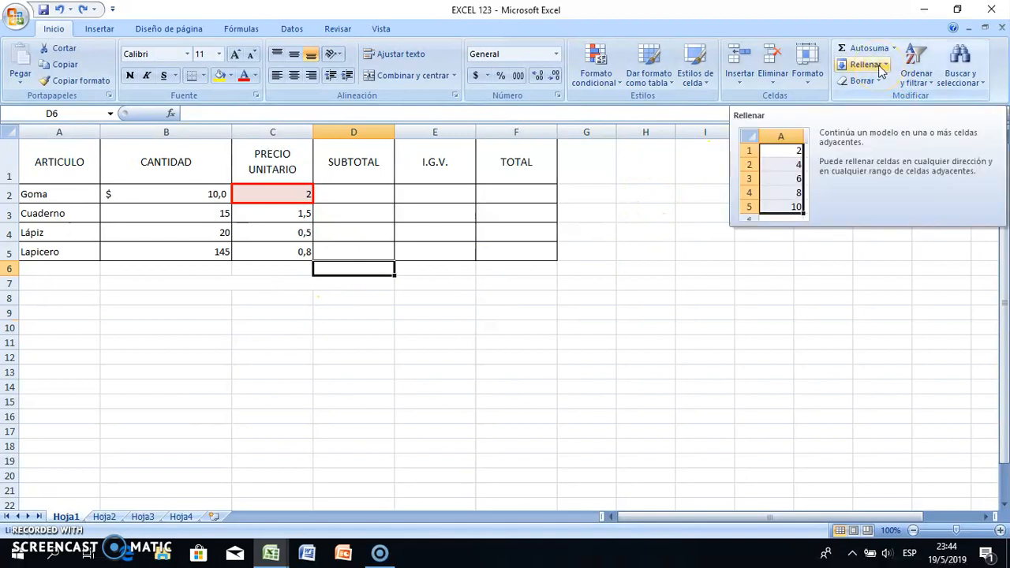
Insert an empty column before the Apellido column of the employee table on Hoja2
left_click(104, 517)
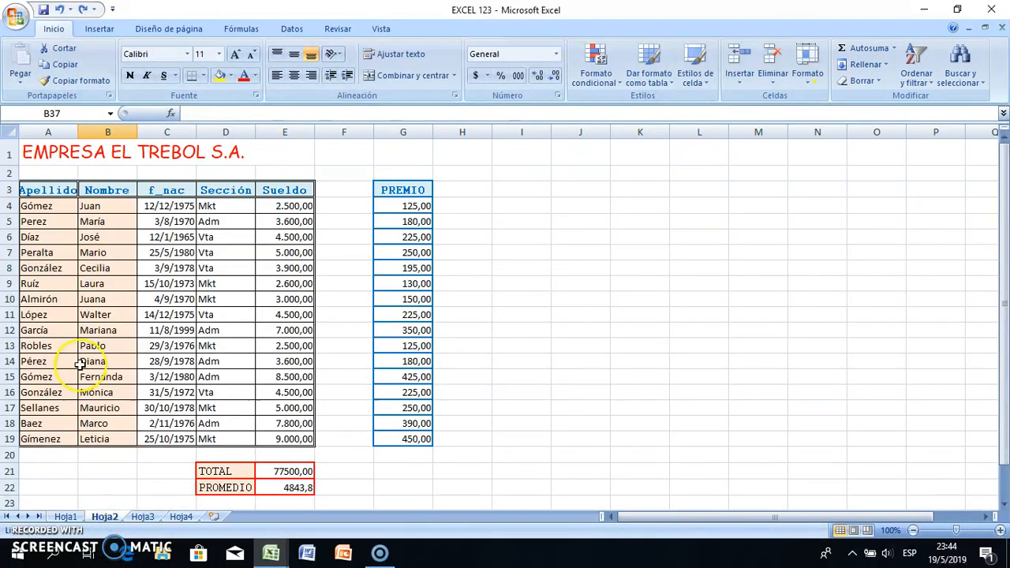
left_click(36, 126)
right_click(35, 127)
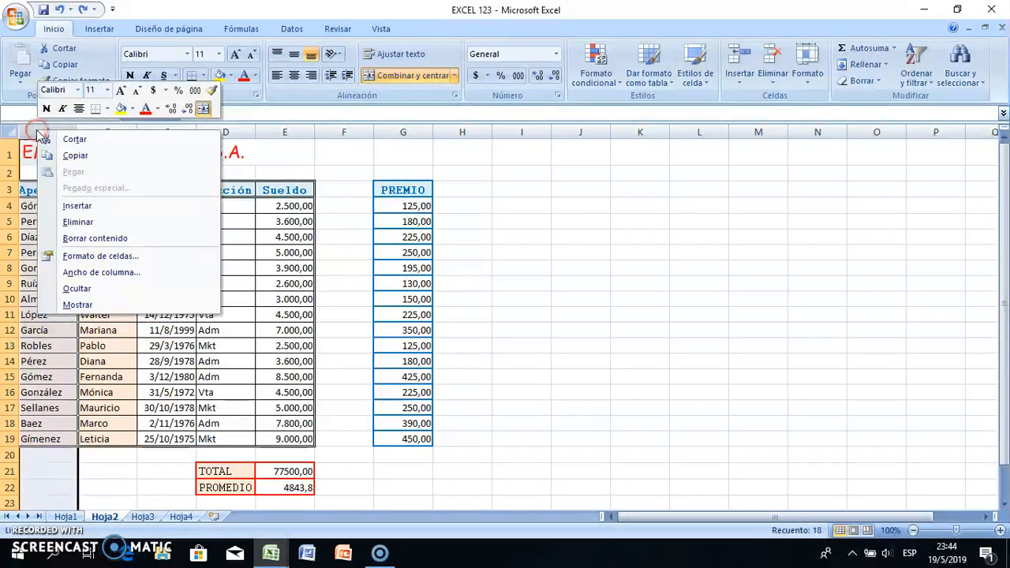
left_click(85, 206)
Enter 1 in A4 beside the first employee as the starting number
left_click(54, 209)
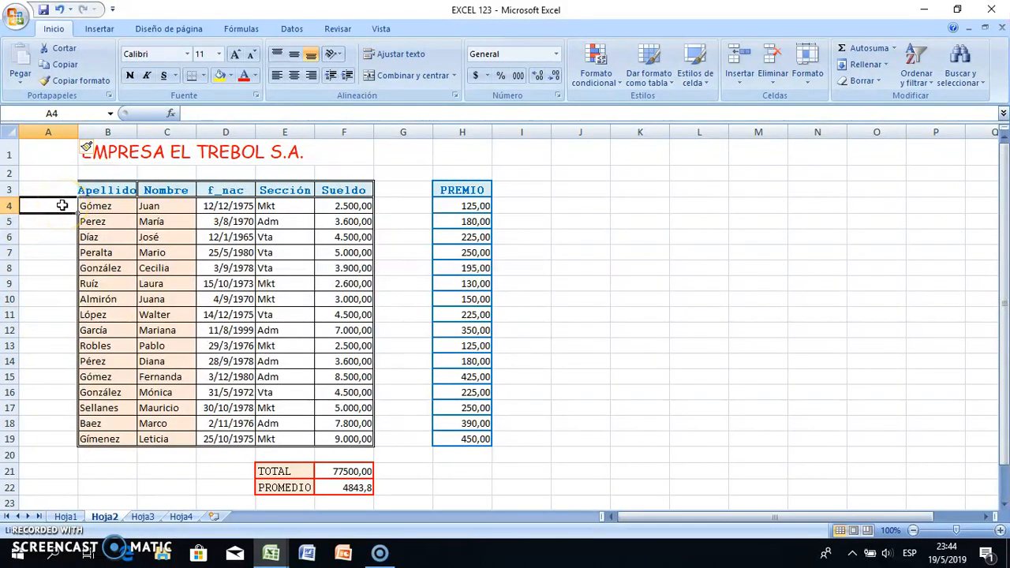
type("1")
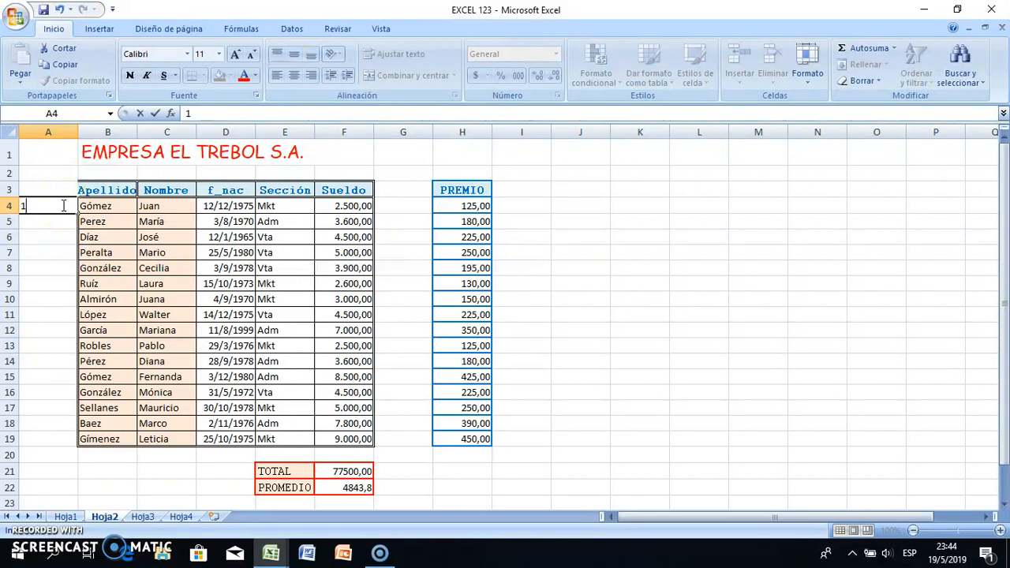
key("Return")
Fill A4:A19 with a linear series in columns, using an increment of 1
left_click_drag(62, 206, 54, 438)
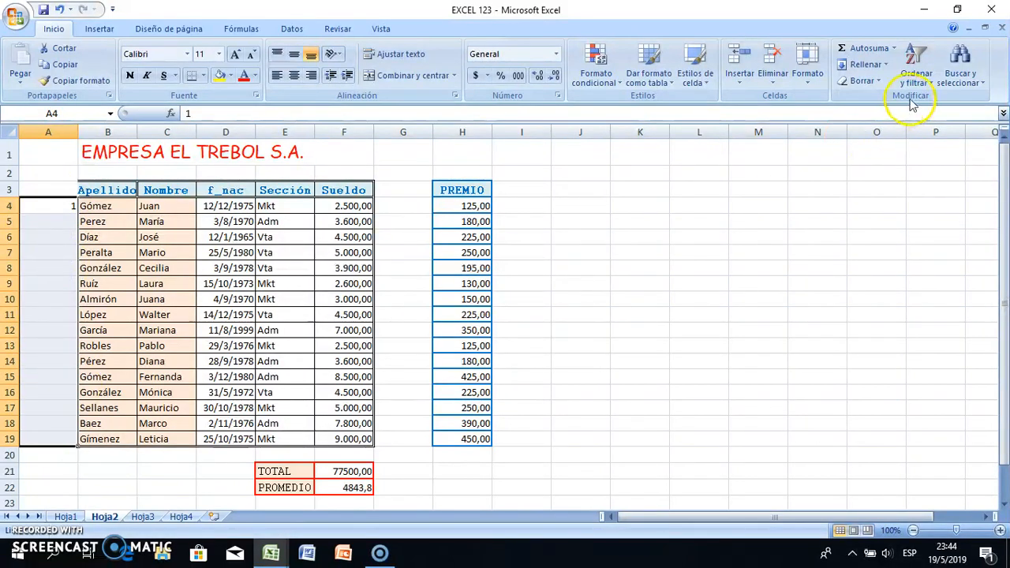
left_click(888, 67)
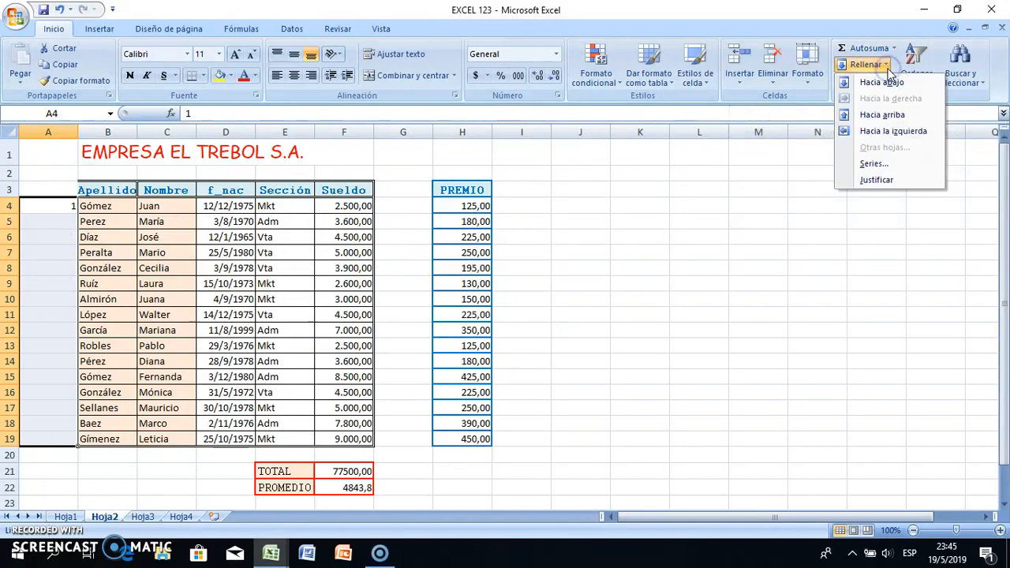
left_click(872, 166)
left_click(876, 165)
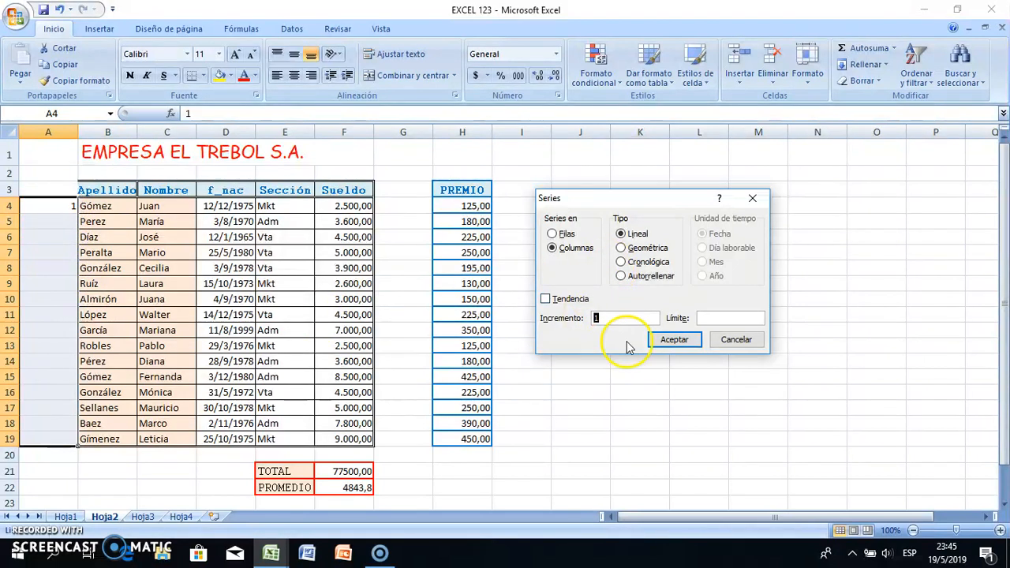
left_click(675, 341)
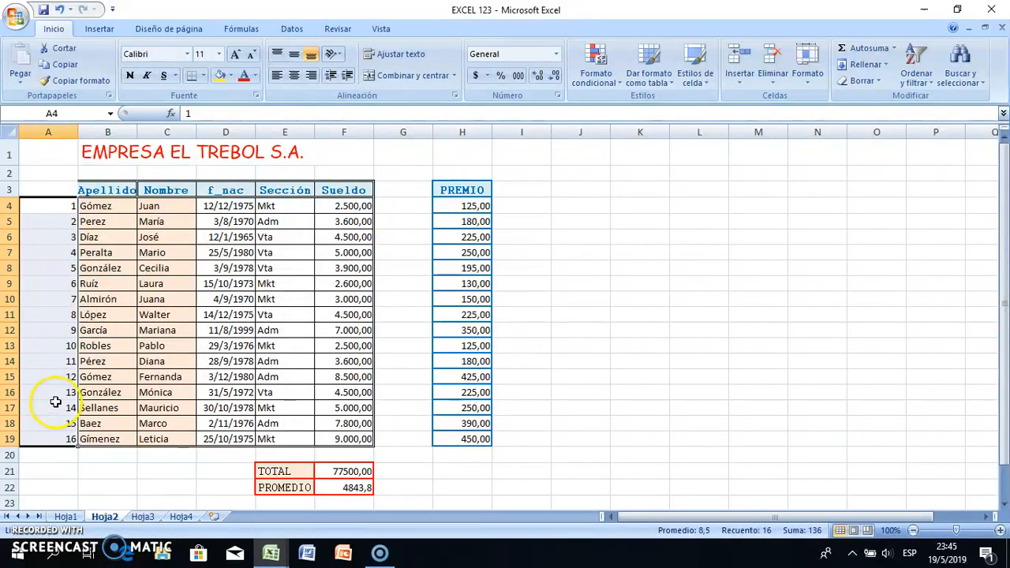
Clear the series numbers from A5:A19, keeping only the starting number in A4
left_click(54, 221)
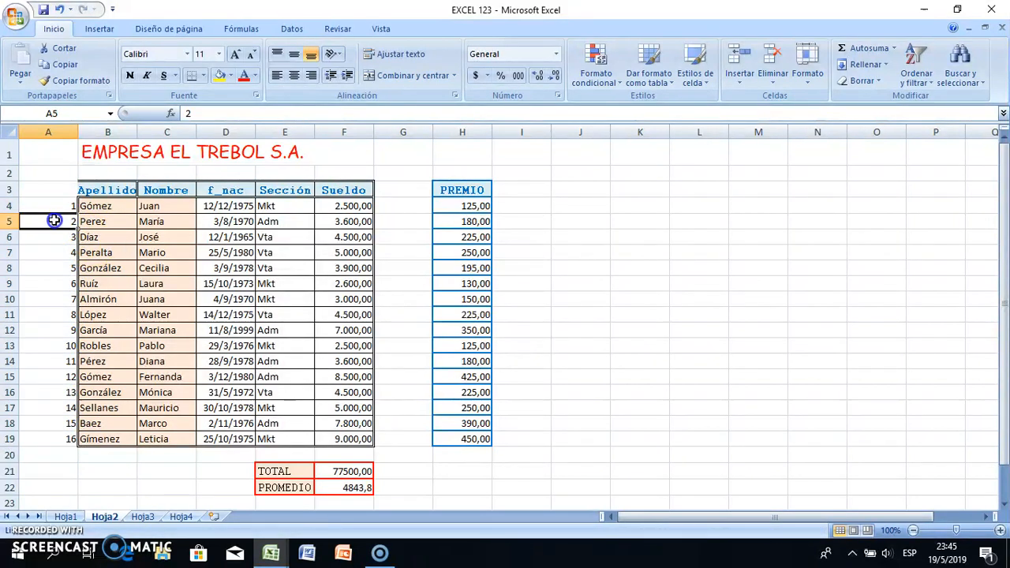
left_click_drag(58, 221, 70, 435)
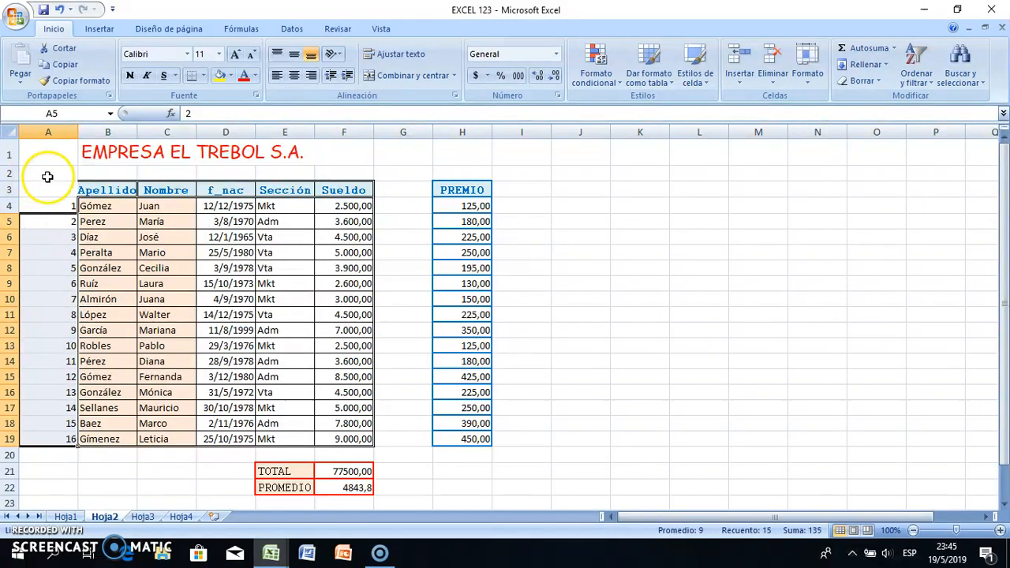
key("Delete")
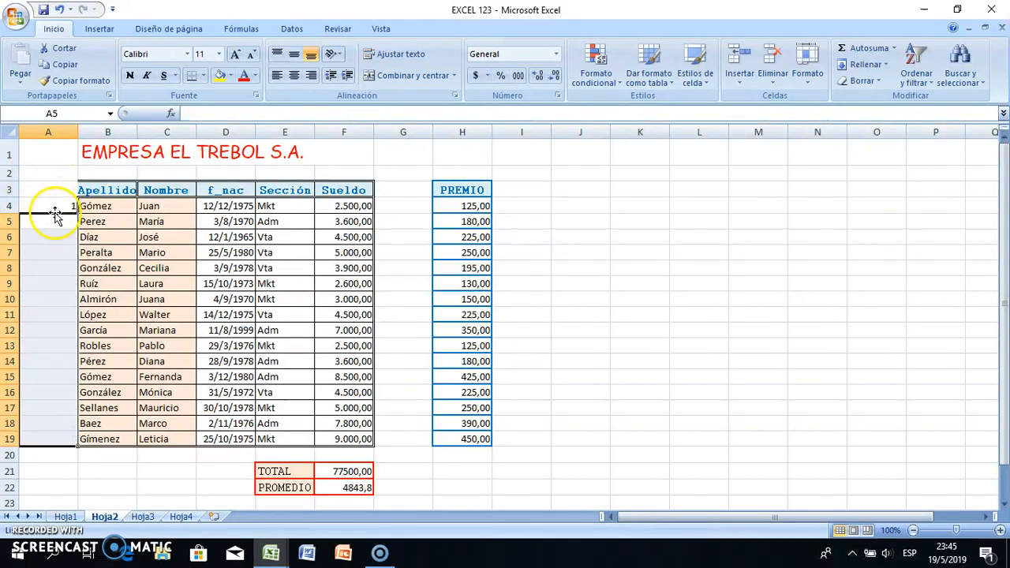
Try extending the starting number 1 from A4 down through A19 with the fill handle, and undo the fill
left_click(54, 207)
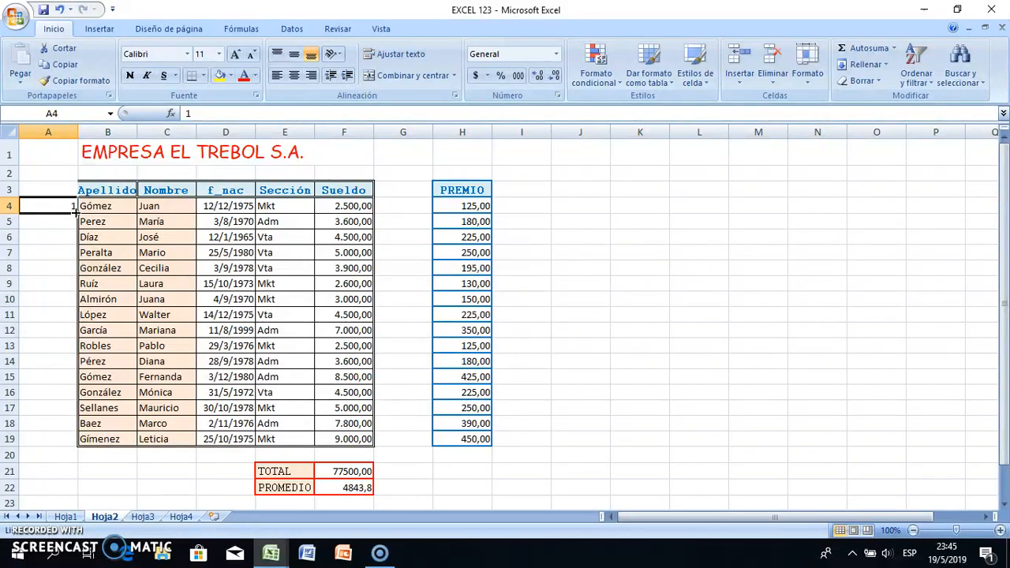
left_click_drag(75, 209, 77, 446)
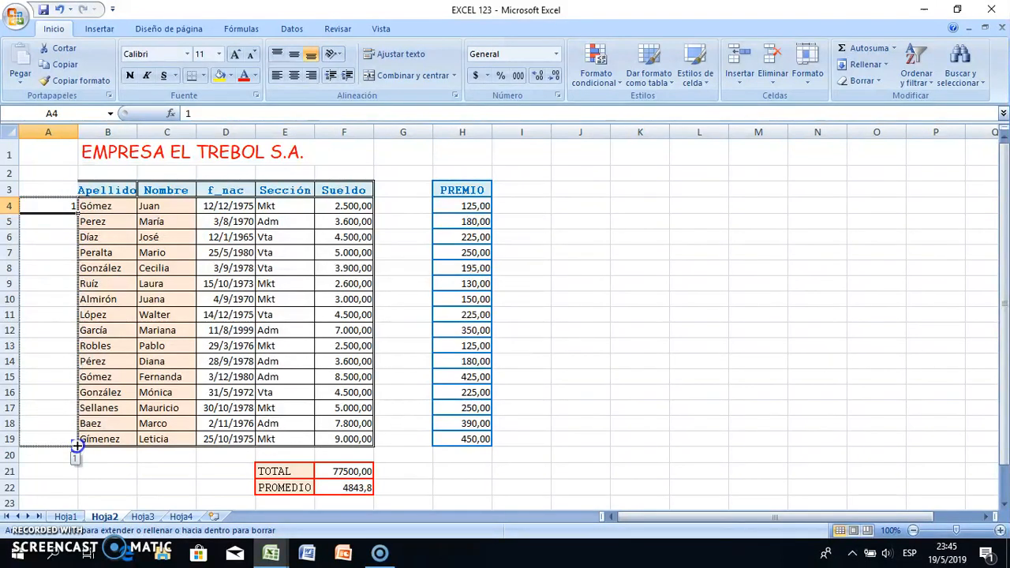
left_click_drag(77, 446, 80, 449)
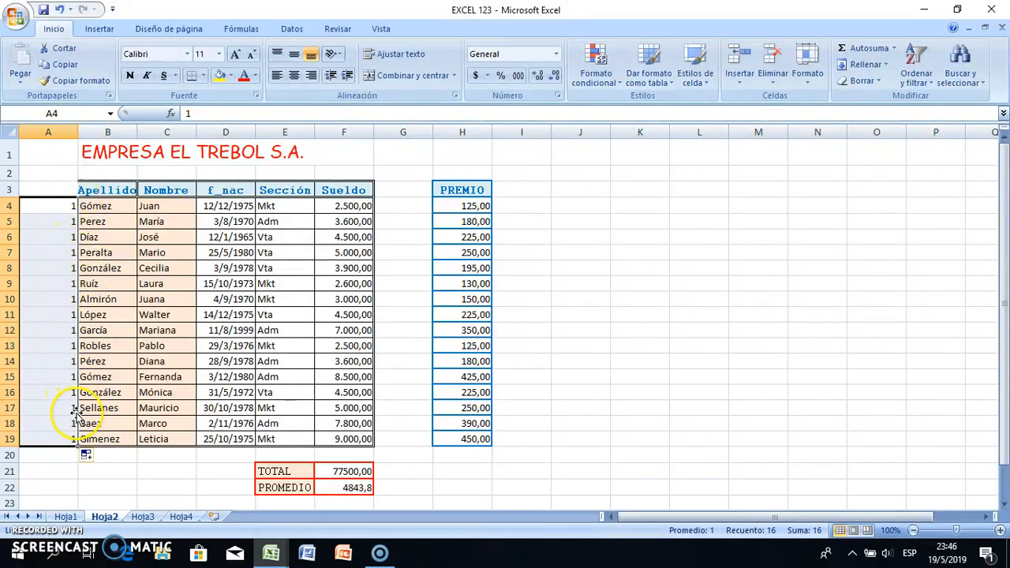
left_click(59, 12)
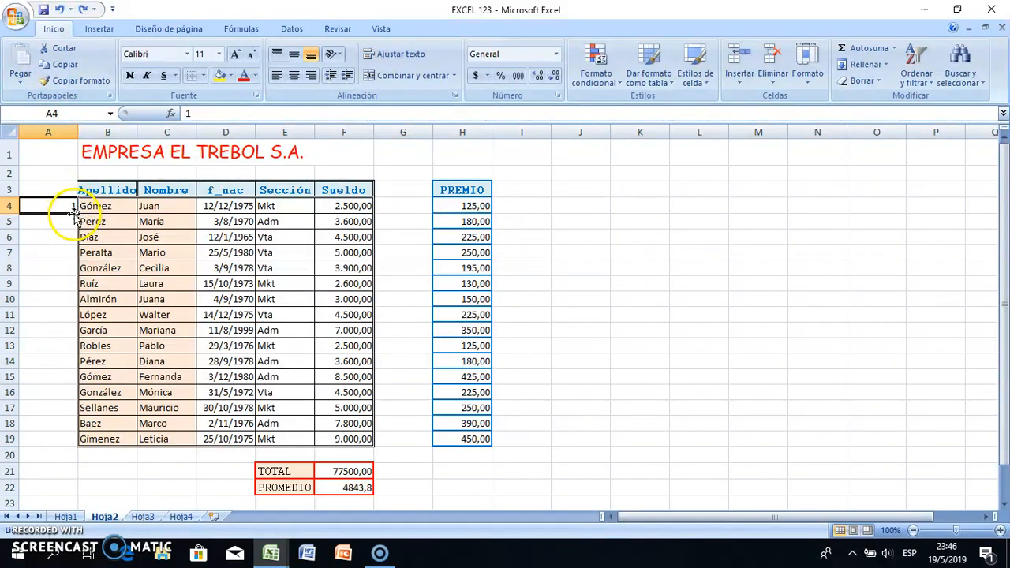
Try filling A4:A19 with a linear series in columns using an increment of 2, and undo the series
left_click_drag(77, 210, 82, 412)
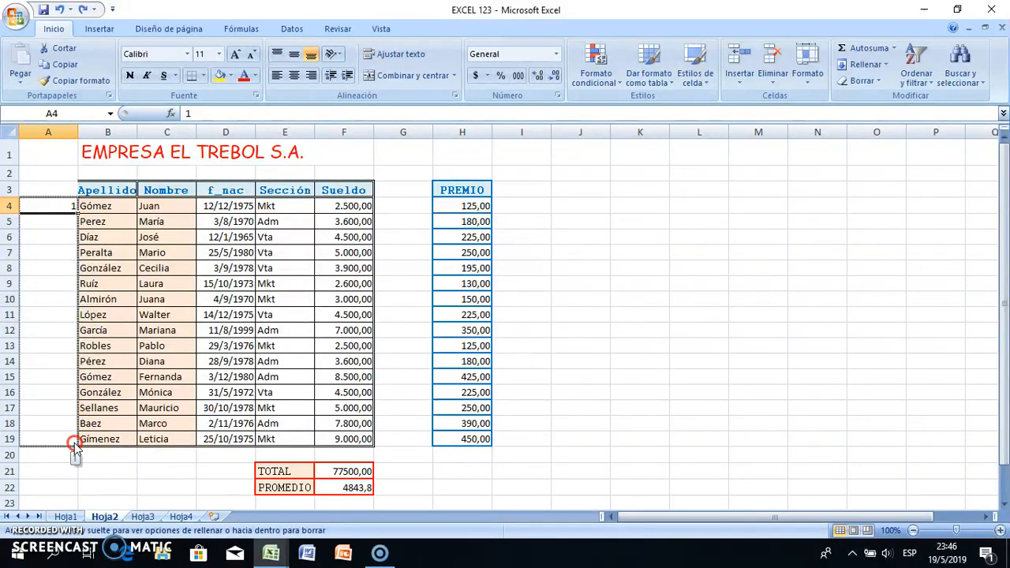
right_click(75, 447)
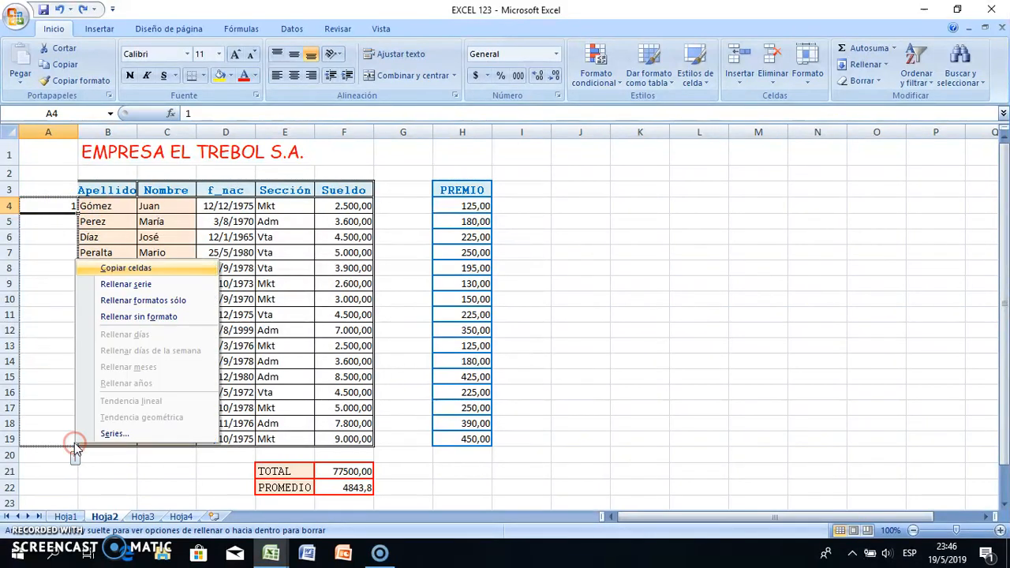
left_click(130, 438)
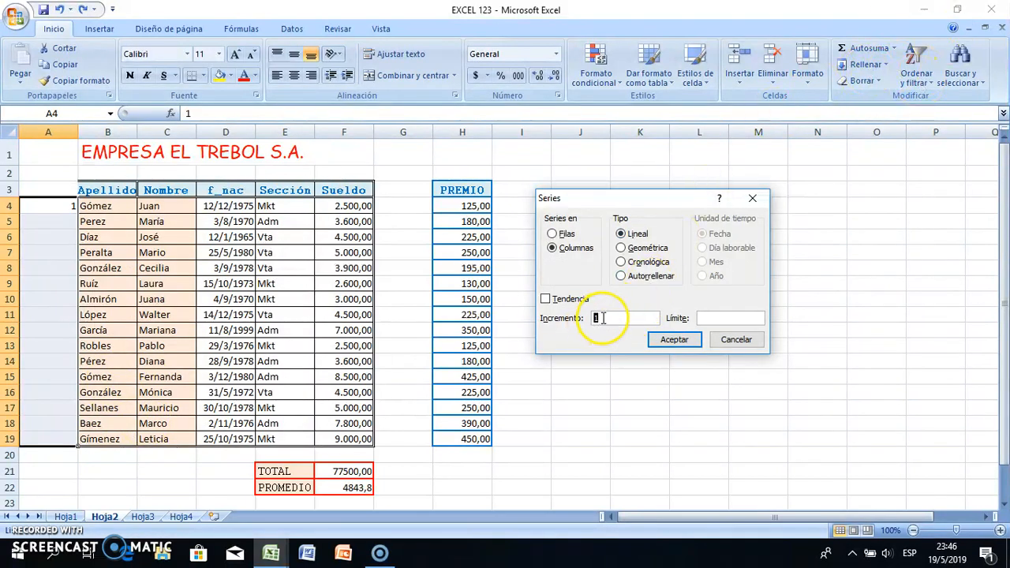
type("2")
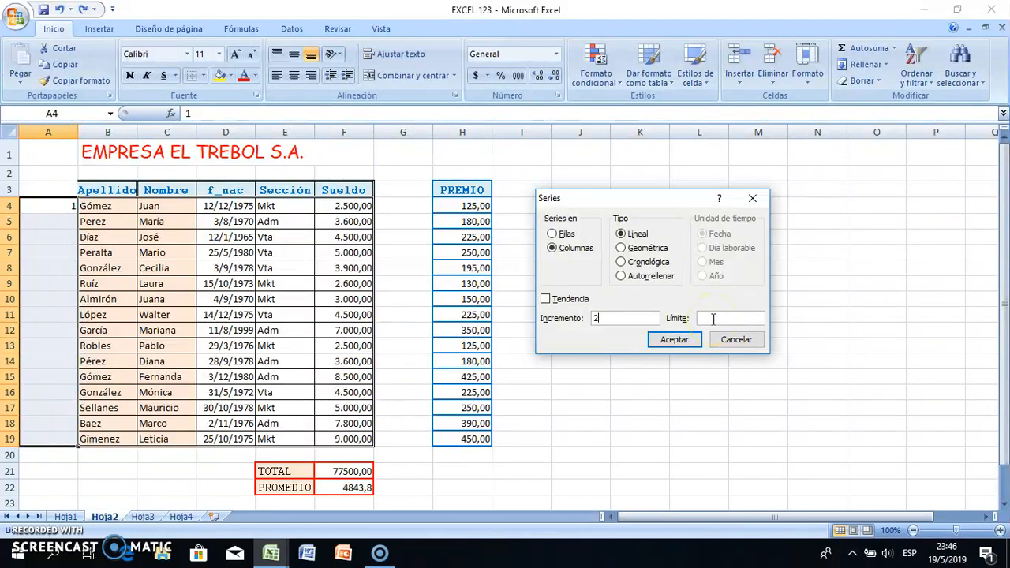
left_click(675, 339)
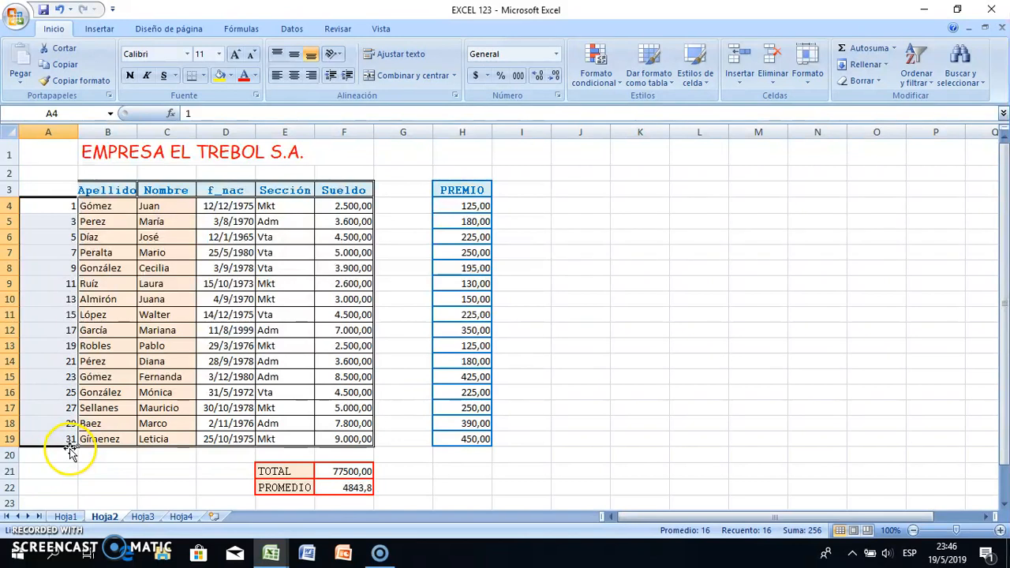
left_click(58, 11)
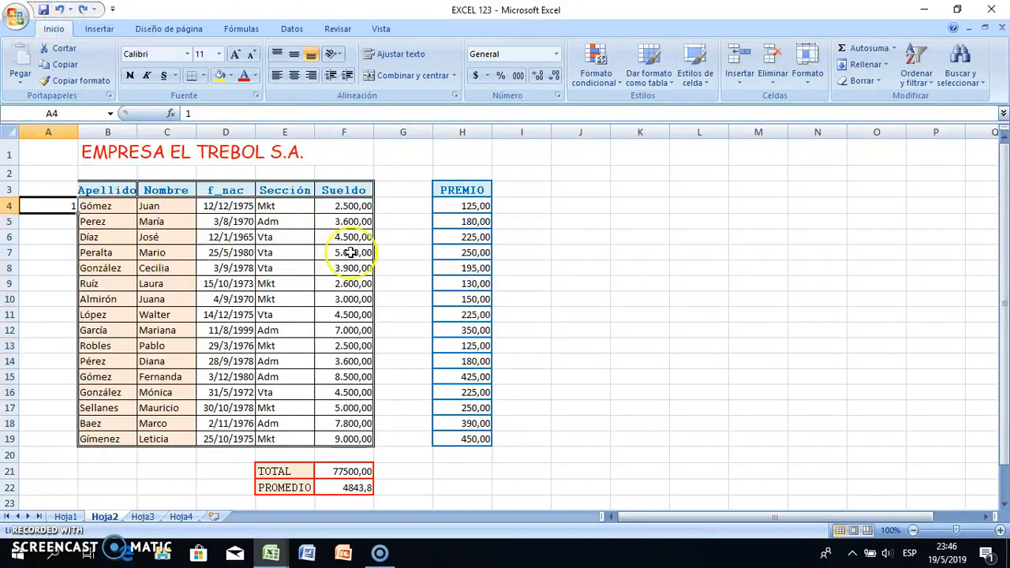
Enter ENERO in cell J4, outside the PREMIO table, as the starting month
left_click(431, 237)
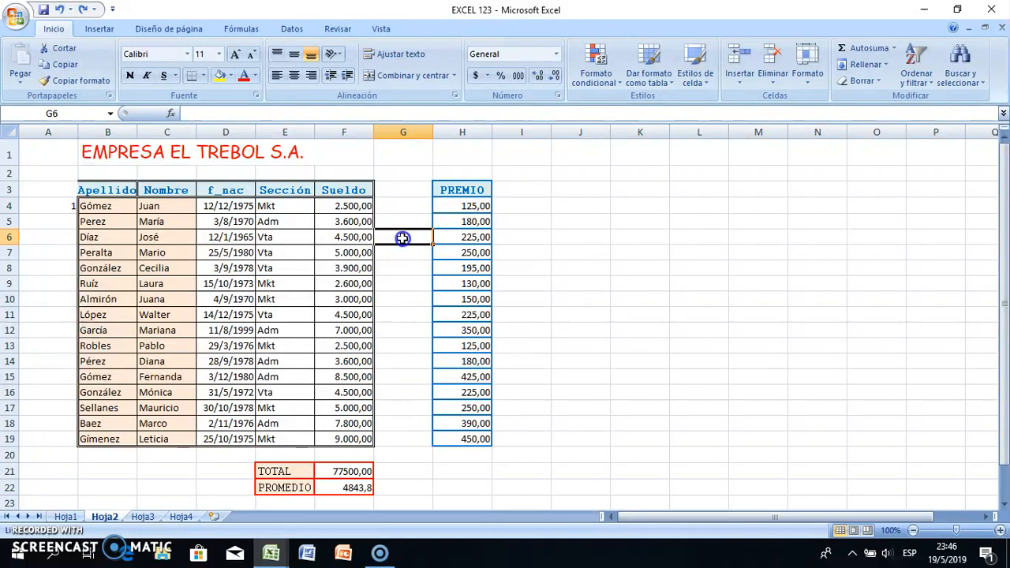
left_click(585, 206)
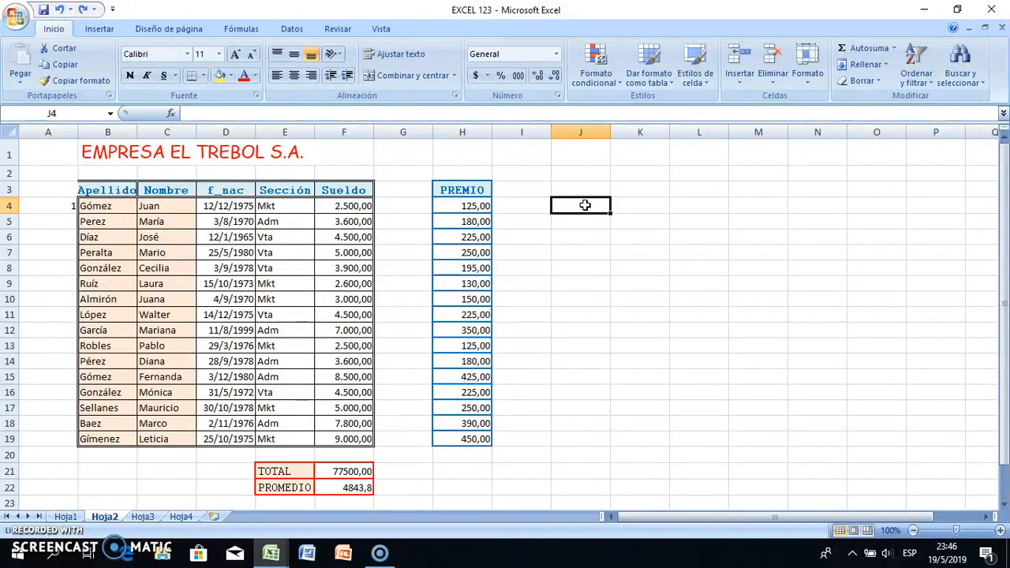
type("ENERO")
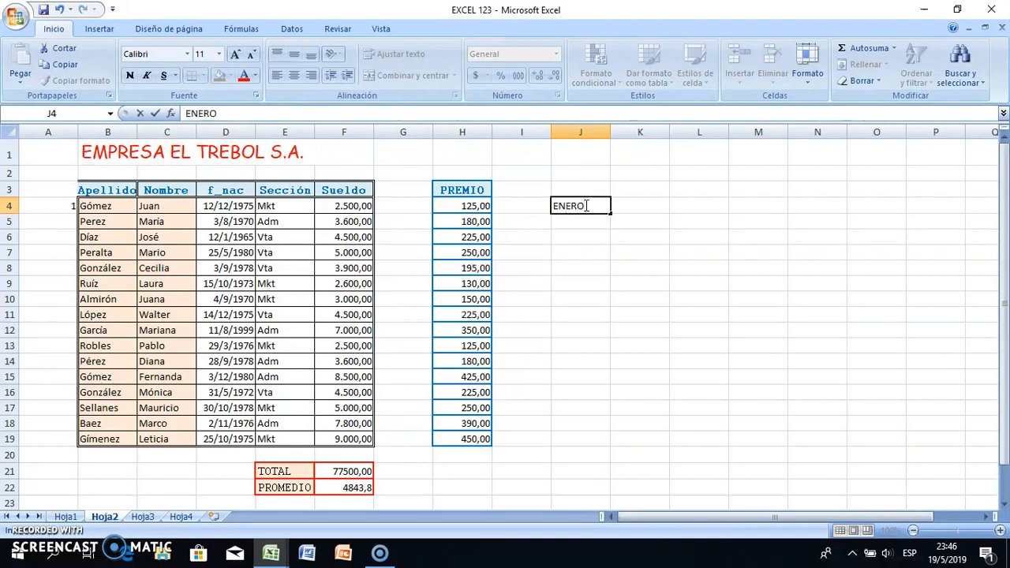
left_click(684, 218)
left_click(582, 206)
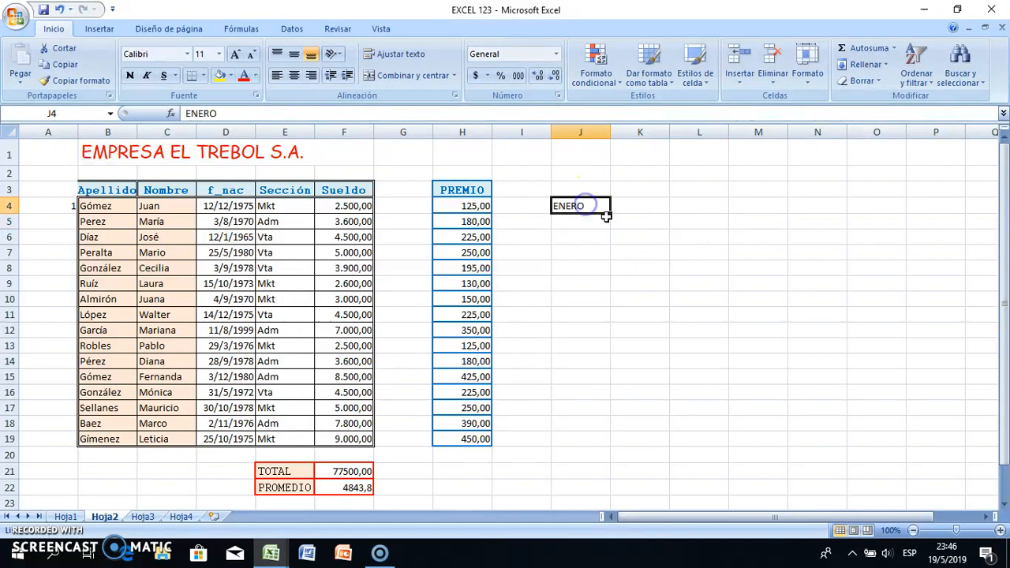
Autofill J4:J15 from ENERO and switch the fill option to Copiar celdas so the month repeats in every cell
left_click_drag(609, 211, 607, 383)
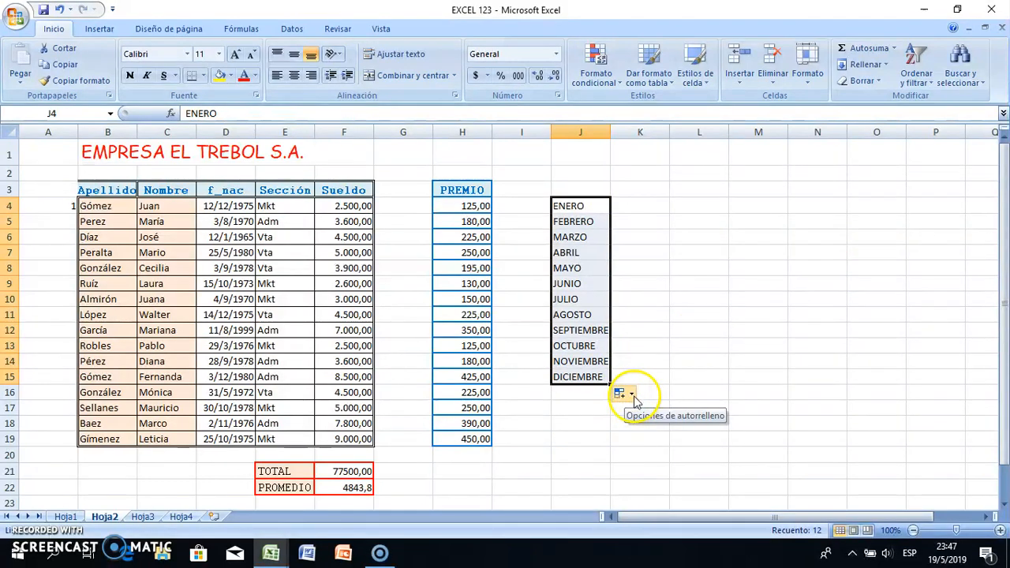
left_click(632, 395)
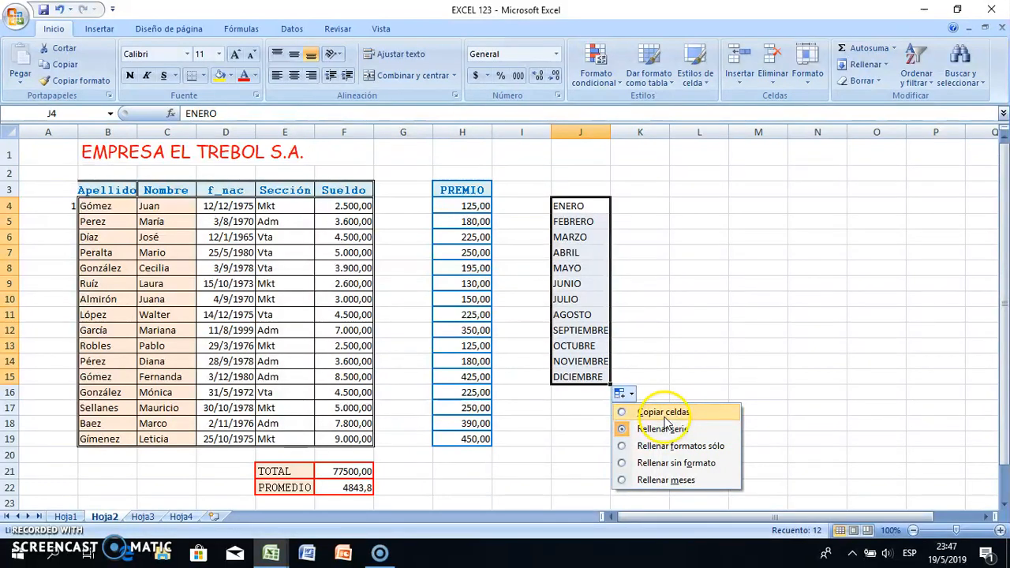
left_click(664, 412)
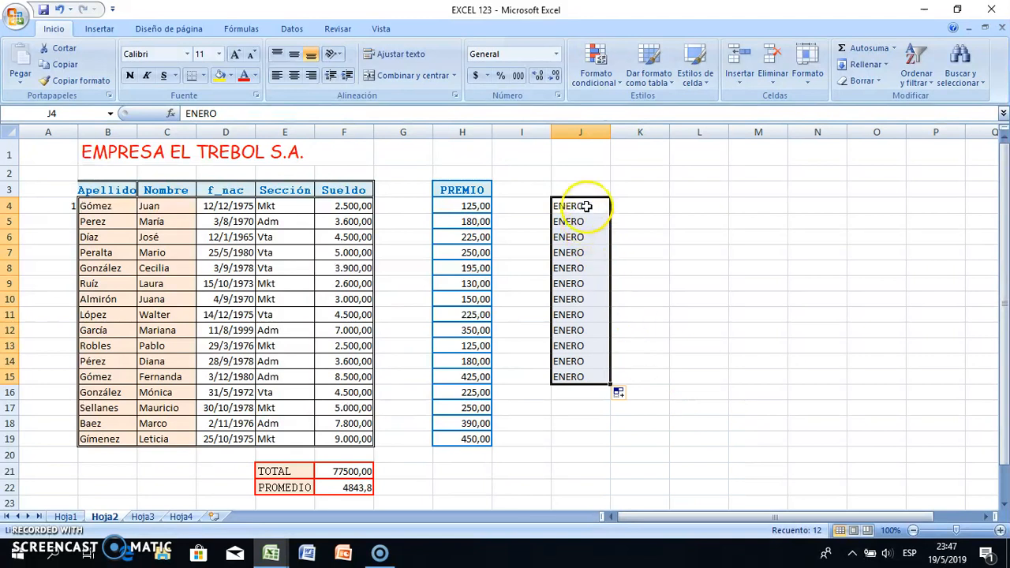